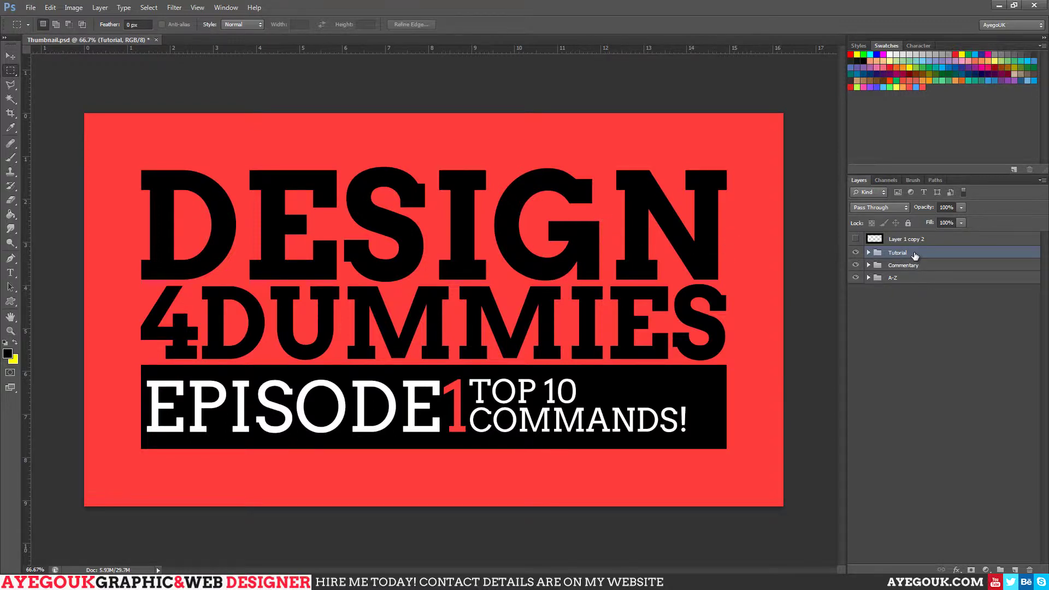
# Hide the Commentary and A-Z groups so that only the Tutorial group is shown
pyautogui.moveTo(93, 120); pyautogui.dragTo(776, 508)
pyautogui.hotkey('ctrl', 'd')
pyautogui.click(856, 253)
pyautogui.click(855, 253)
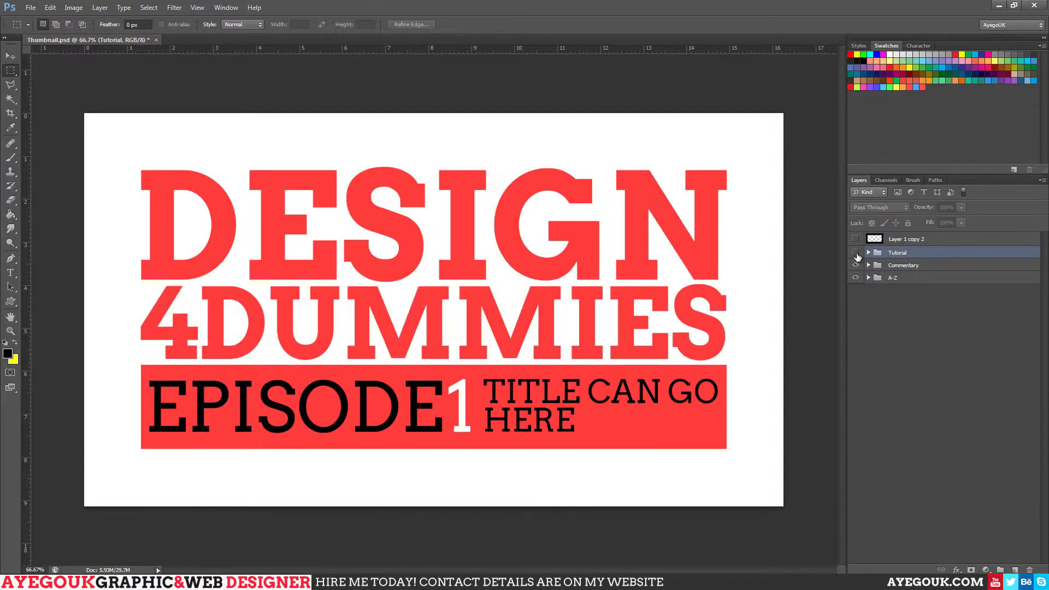
pyautogui.click(856, 253)
pyautogui.moveTo(856, 278); pyautogui.dragTo(857, 253)
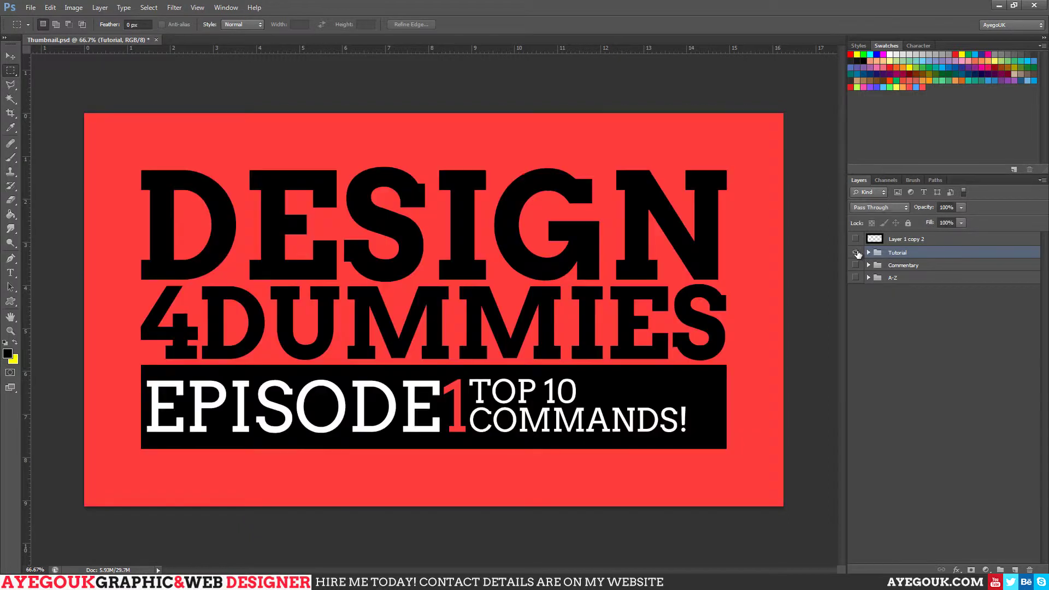
pyautogui.click(855, 253)
# Duplicate the Tutorial group
pyautogui.click(889, 241)
pyautogui.click(902, 253)
pyautogui.hotkey('ctrl', 'j')
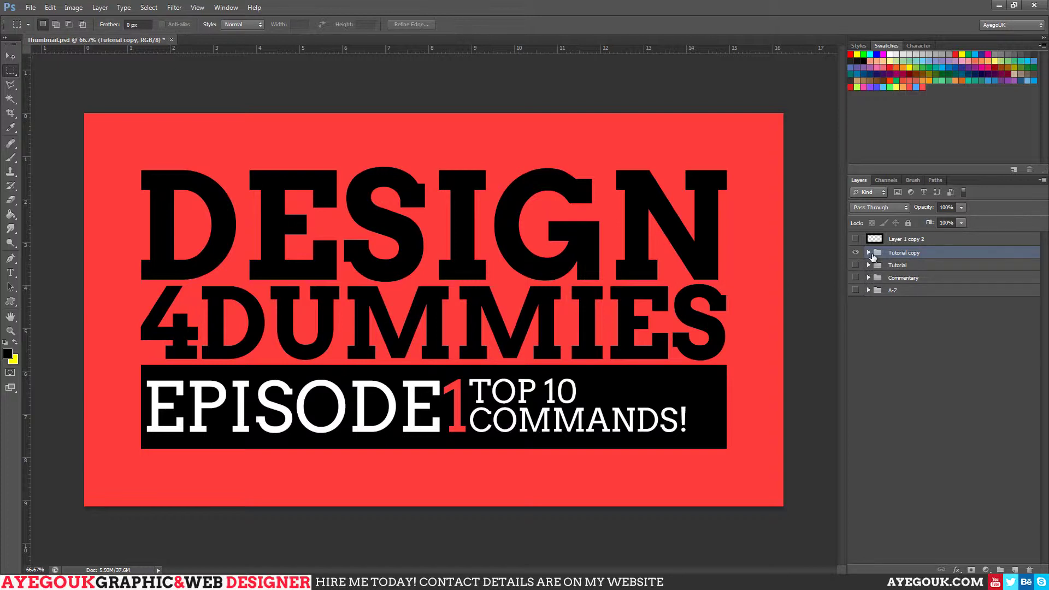
# Examine the Text subgroup and its layers inside the Tutorial copy group
pyautogui.click(868, 253)
pyautogui.click(900, 265)
pyautogui.keyDown('shift'); pyautogui.click(904, 307); pyautogui.keyUp('shift')
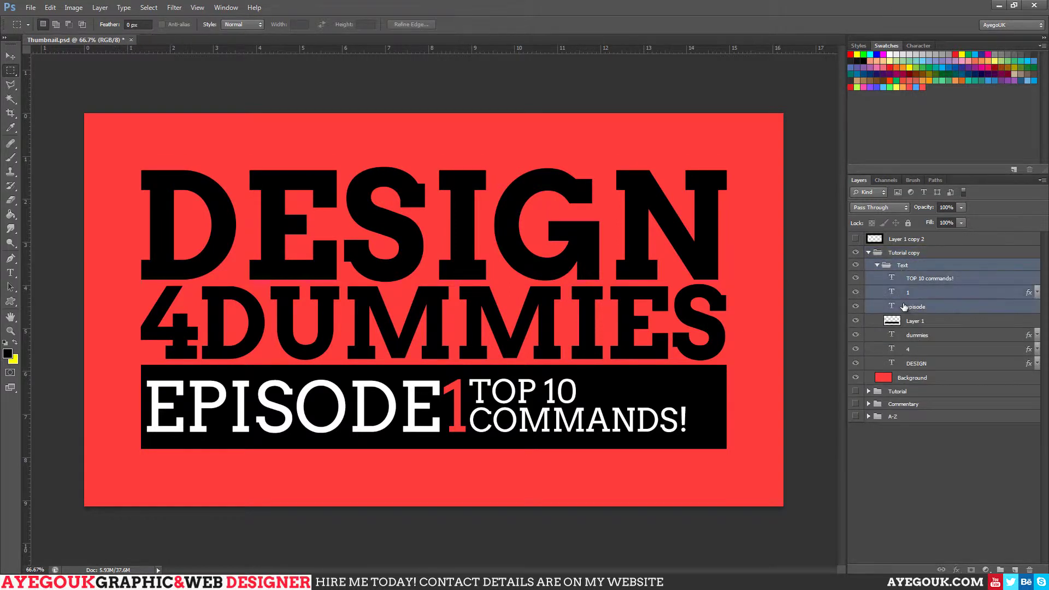
pyautogui.click(906, 267)
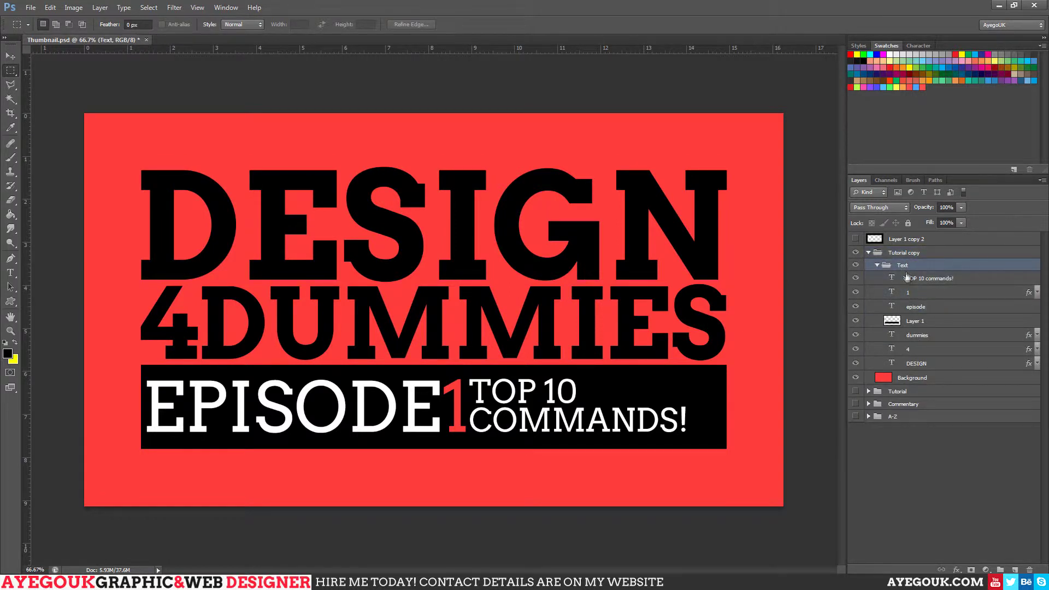
pyautogui.keyDown('shift'); pyautogui.click(921, 309); pyautogui.keyUp('shift')
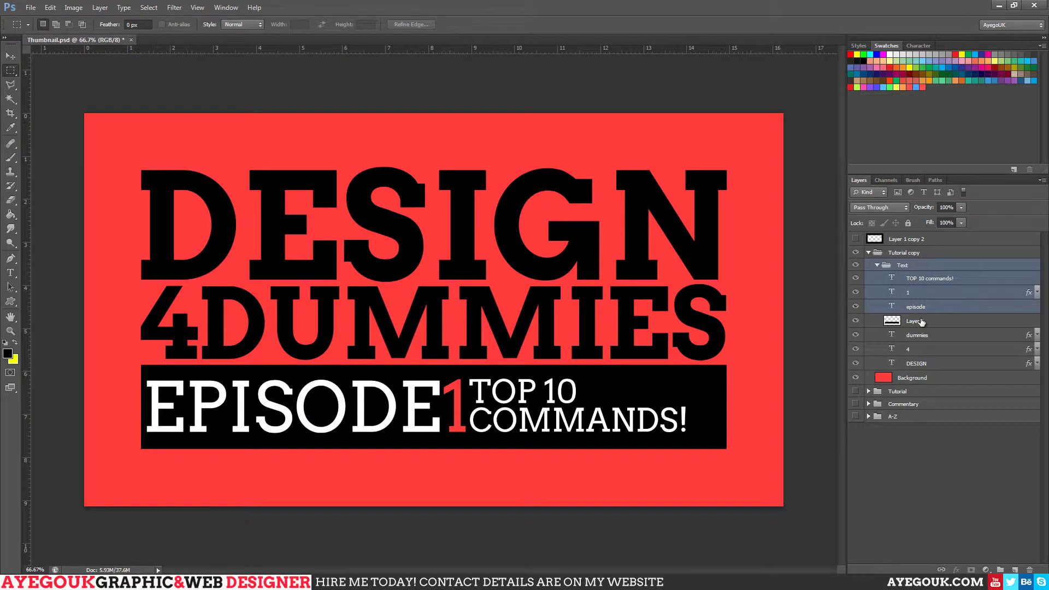
pyautogui.click(886, 265)
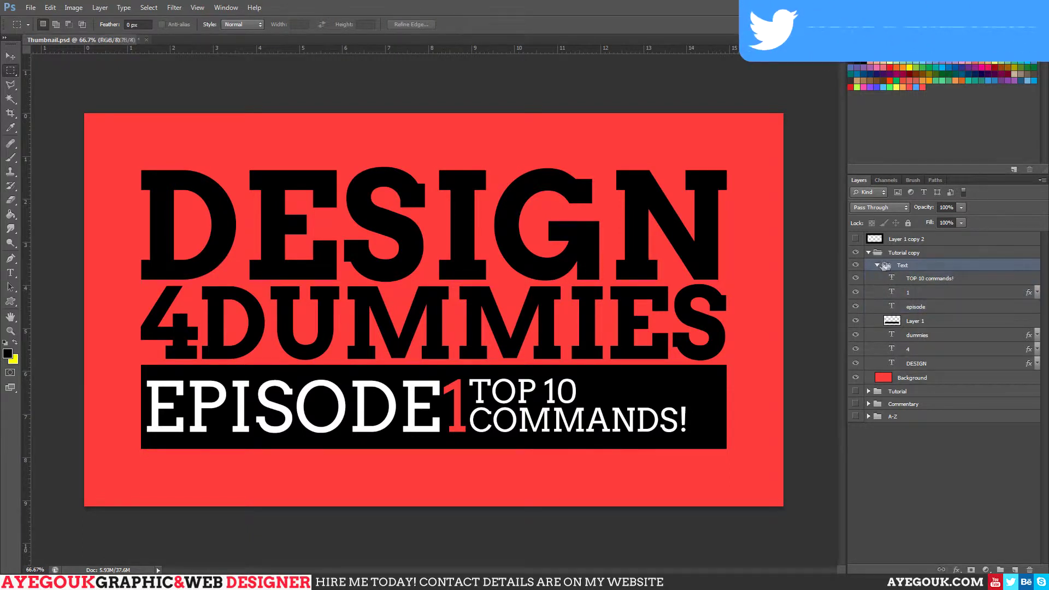
# Merge the Tutorial copy group into a single layer and check it by toggling its visibility
pyautogui.click(887, 253)
pyautogui.click(869, 252)
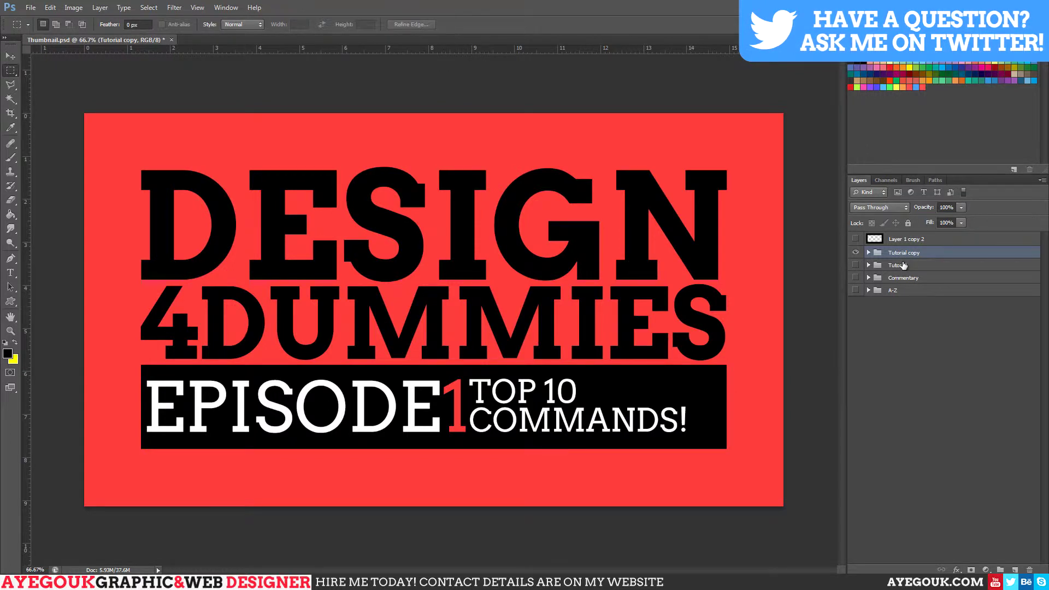
pyautogui.hotkey('ctrl', 'e')
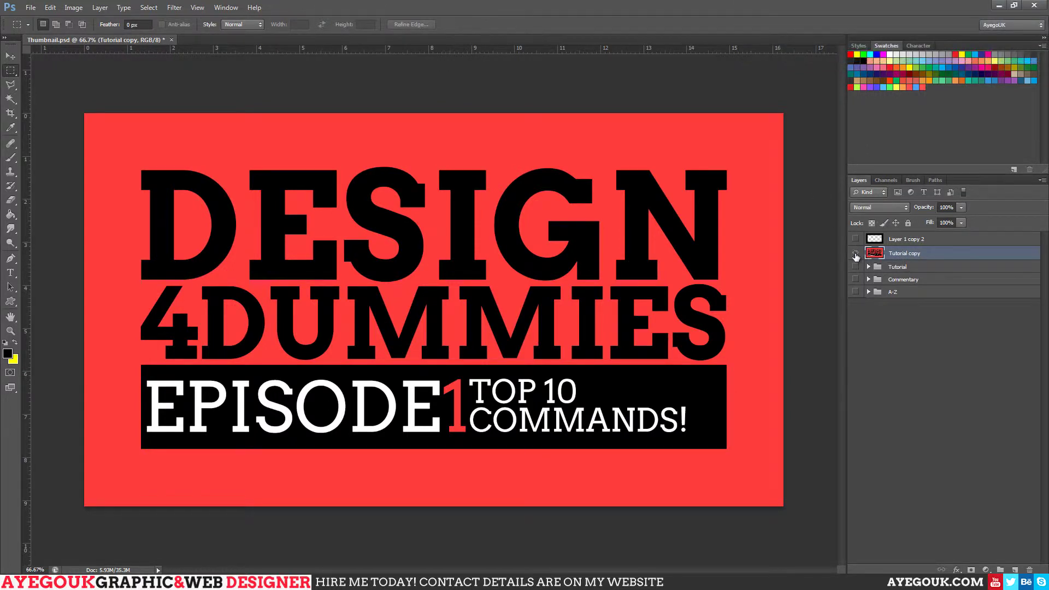
pyautogui.click(856, 255)
pyautogui.click(856, 254)
# Try erasing a short stroke across the upper part of the letter D in DESIGN, and undo it
pyautogui.click(10, 199)
pyautogui.moveTo(194, 212); pyautogui.dragTo(240, 184)
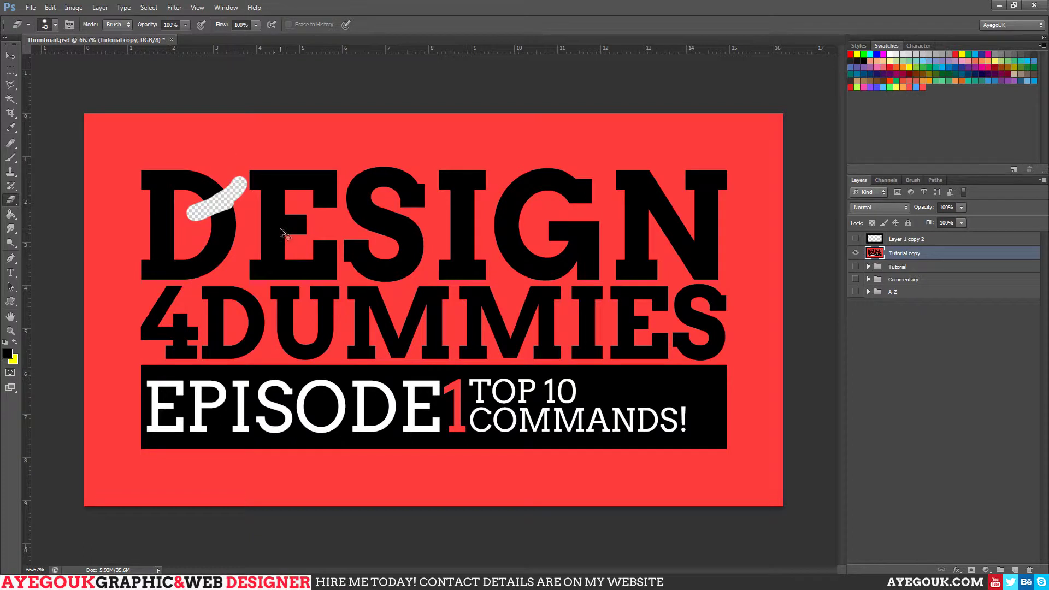
pyautogui.hotkey('ctrl', 'z')
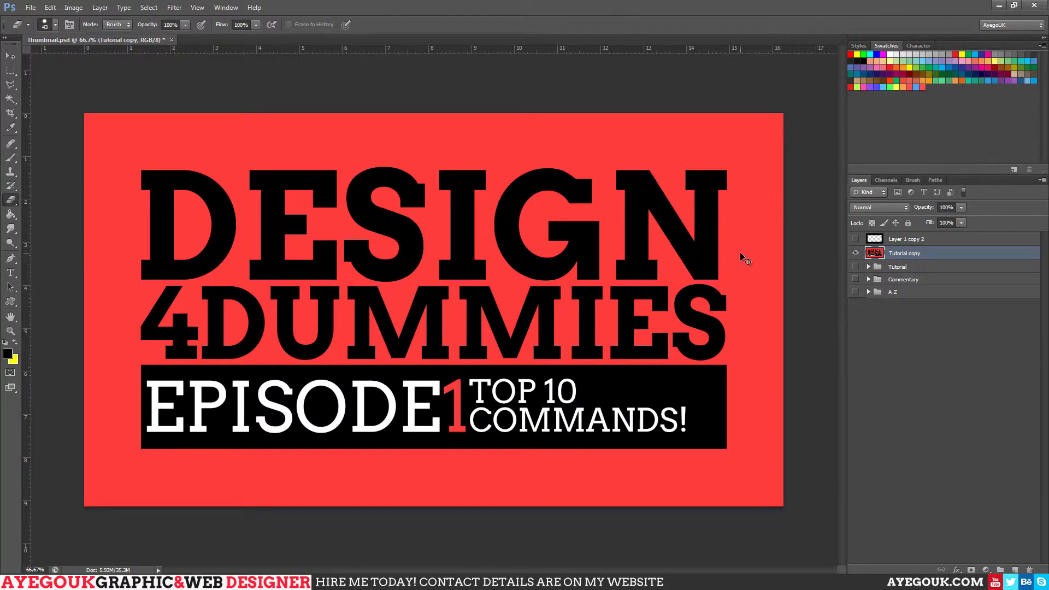
# Invert the colours of the merged Tutorial copy layer
pyautogui.hotkey('ctrl', 'i')
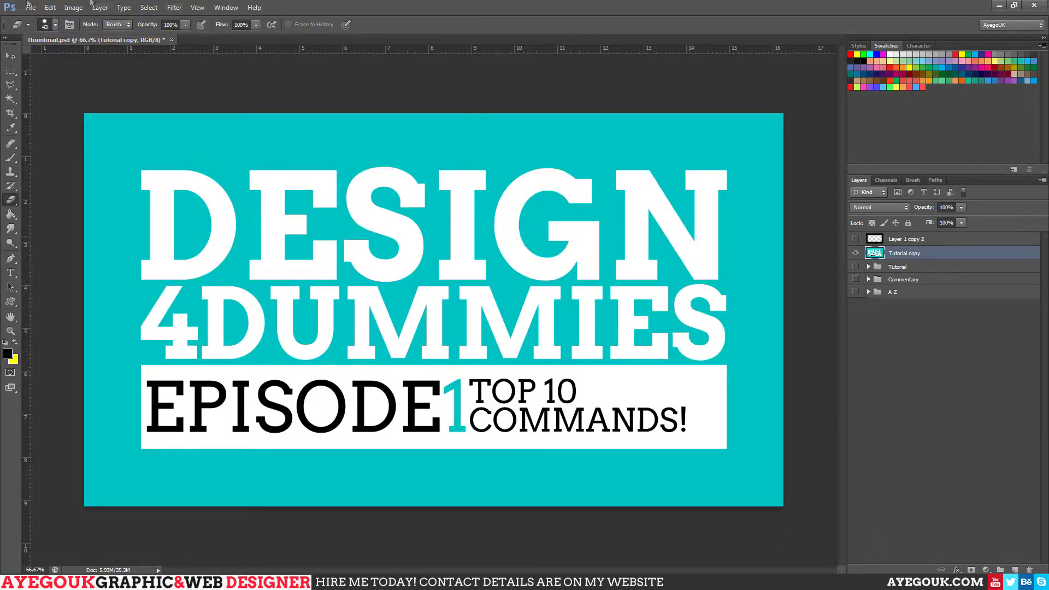
pyautogui.click(11, 71)
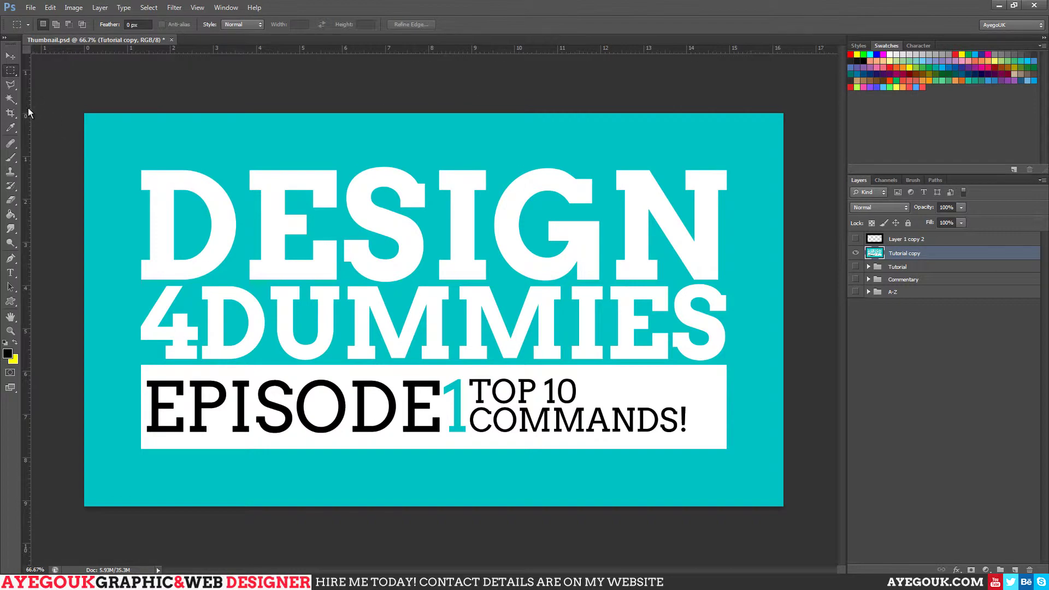
# Show the hidden guides and clear all of them from the document
pyautogui.moveTo(29, 113)
pyautogui.mouseDown()
pyautogui.moveTo(51, 129)
pyautogui.moveTo(25, 128)
pyautogui.mouseUp()
pyautogui.hotkey('ctrl', ';')
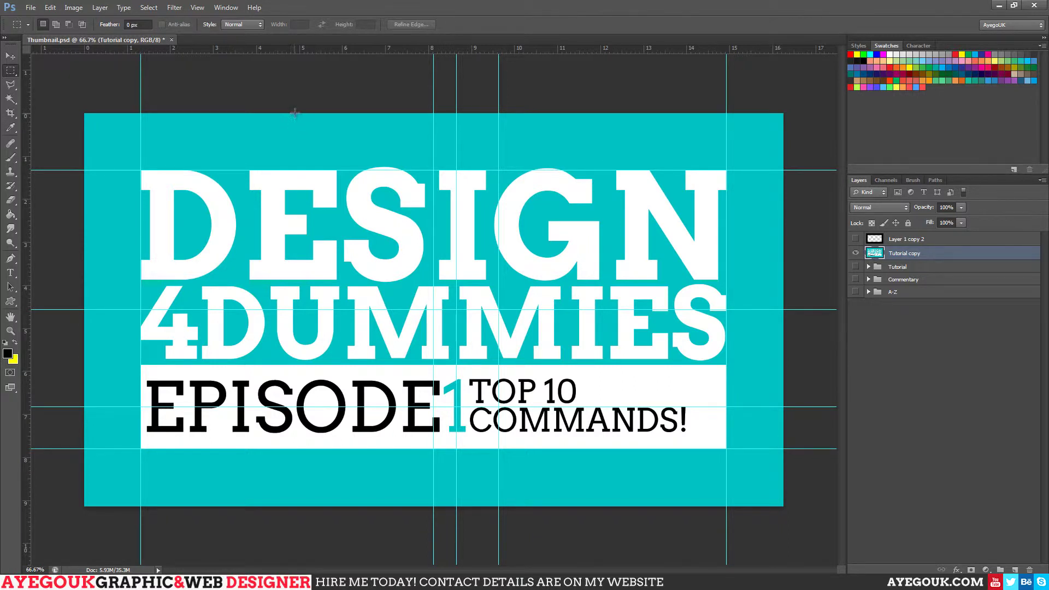
pyautogui.click(197, 8)
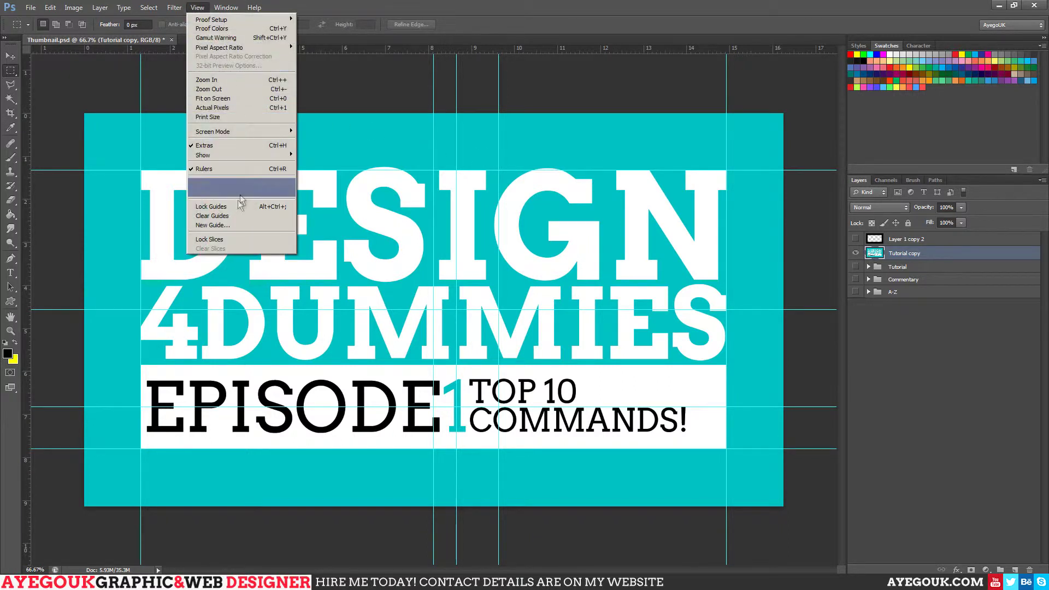
pyautogui.click(235, 215)
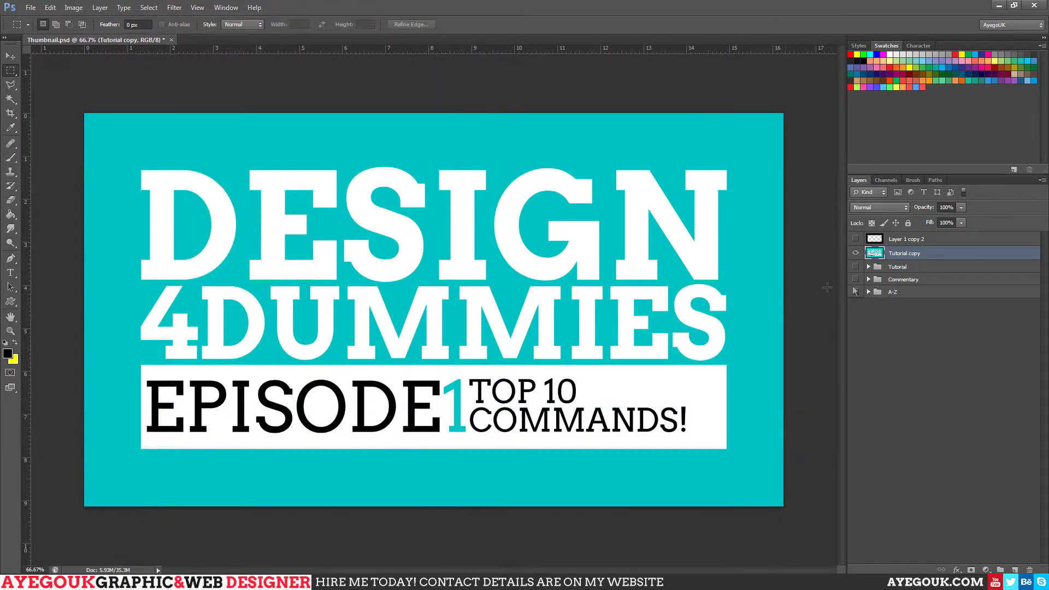
# Try scaling the Tutorial copy layer down with Free Transform, and undo the change
pyautogui.hotkey('ctrl', 't')
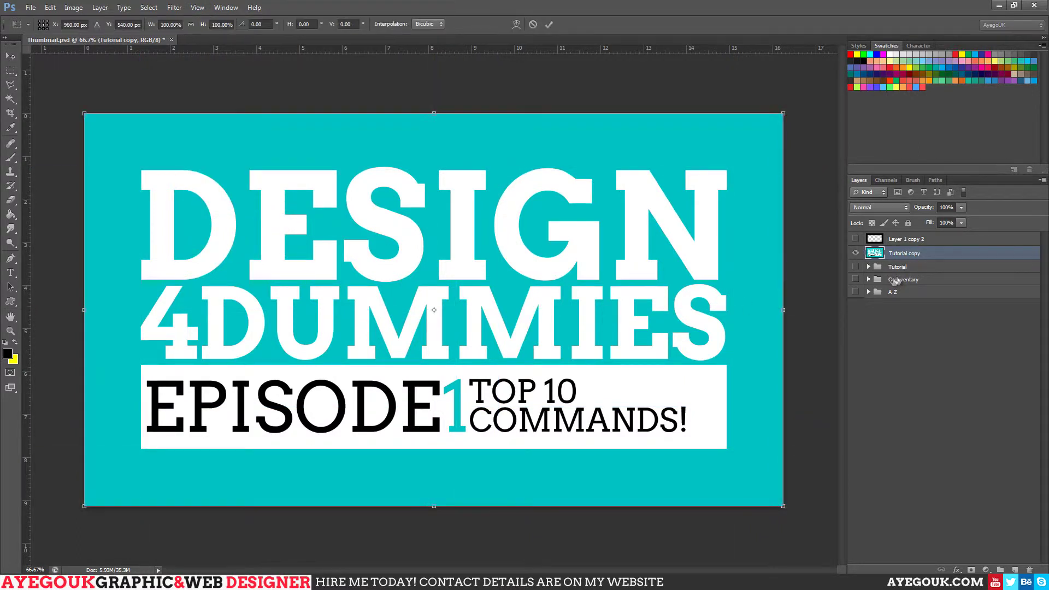
pyautogui.moveTo(782, 115); pyautogui.dragTo(601, 243)
pyautogui.press('Return')
pyautogui.hotkey('ctrl', 'z')
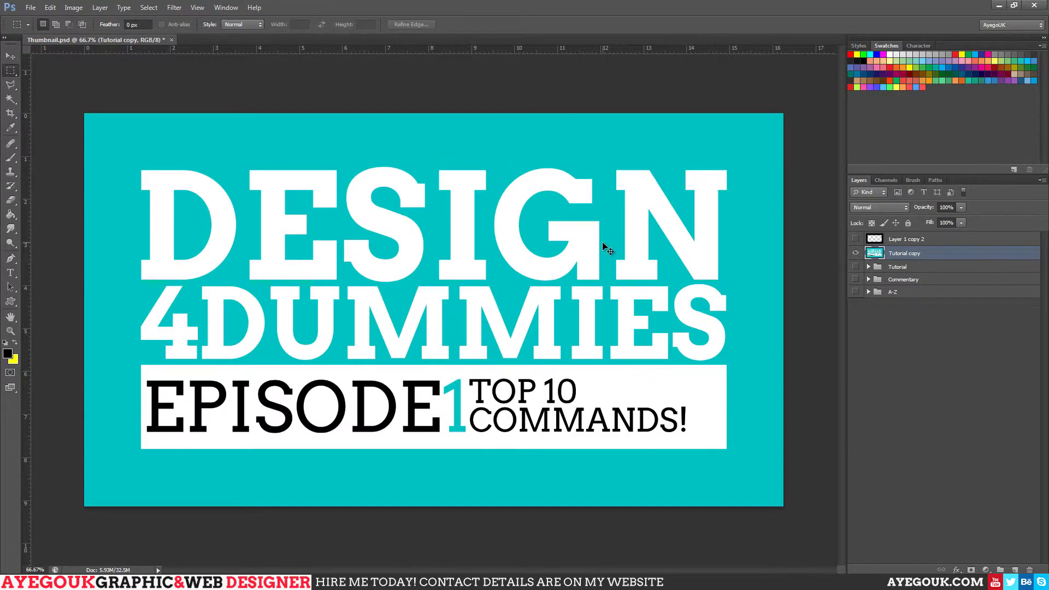
# Add a vertical and a horizontal guide through the canvas centre, using the Free Transform centre point as reference
pyautogui.hotkey('ctrl', 't')
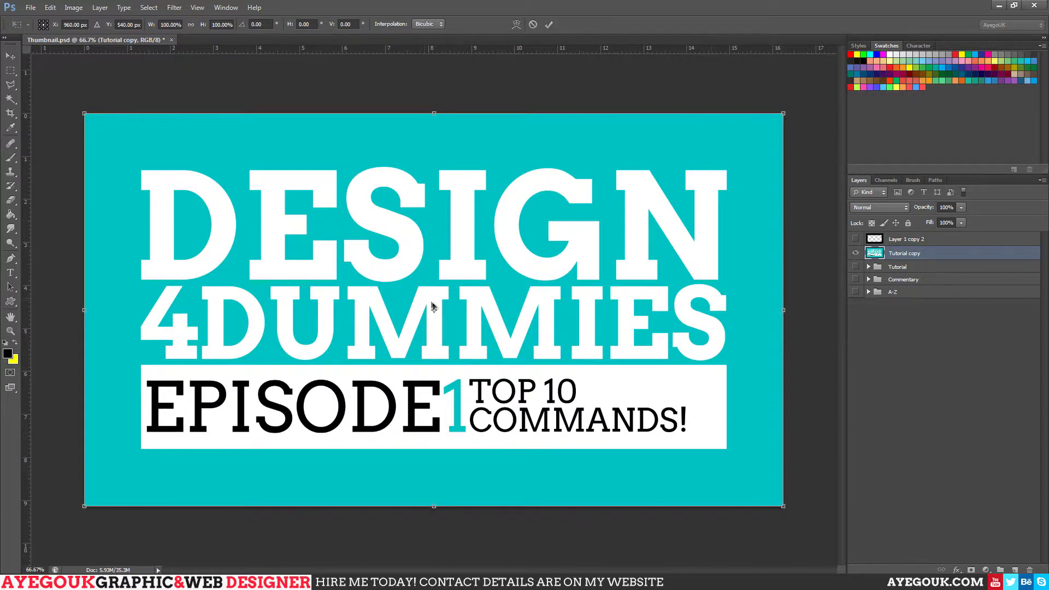
pyautogui.moveTo(30, 157); pyautogui.dragTo(434, 194)
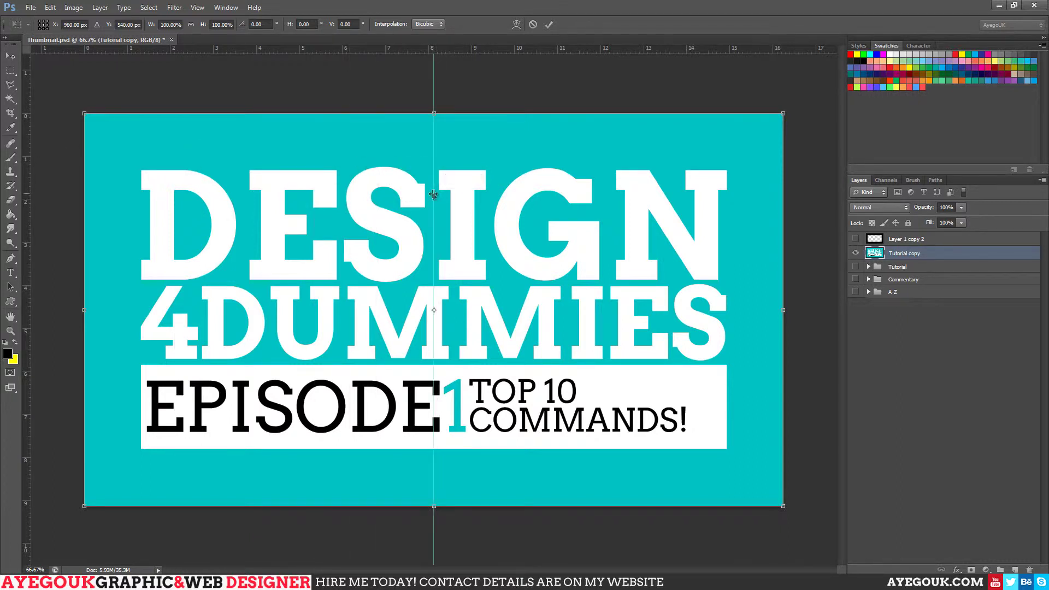
pyautogui.moveTo(436, 53); pyautogui.dragTo(416, 310)
pyautogui.press('Return')
pyautogui.press('m')
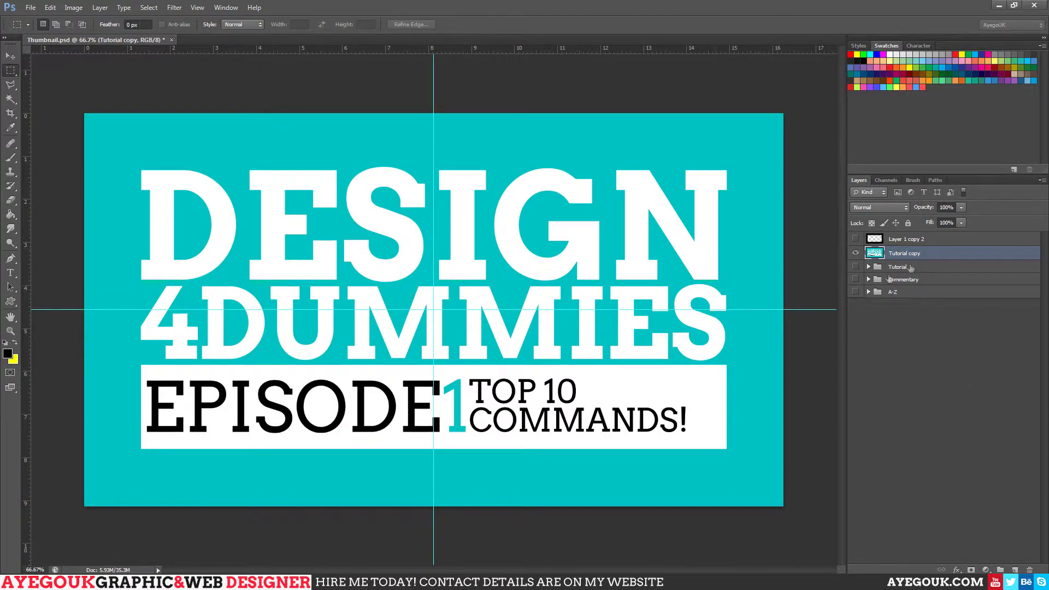
# Paint several black textured Brush strokes at 30% opacity across the artwork on the Tutorial copy layer
pyautogui.click(11, 128)
pyautogui.click(11, 158)
pyautogui.moveTo(131, 230)
pyautogui.mouseDown()
pyautogui.moveTo(371, 206)
pyautogui.moveTo(524, 251)
pyautogui.moveTo(556, 420)
pyautogui.moveTo(298, 444)
pyautogui.moveTo(249, 403)
pyautogui.moveTo(476, 255)
pyautogui.moveTo(564, 178)
pyautogui.moveTo(693, 347)
pyautogui.moveTo(709, 307)
pyautogui.moveTo(697, 331)
pyautogui.moveTo(683, 432)
pyautogui.mouseUp()
pyautogui.moveTo(508, 465)
pyautogui.mouseDown()
pyautogui.moveTo(547, 321)
pyautogui.moveTo(641, 173)
pyautogui.moveTo(678, 144)
pyautogui.moveTo(575, 226)
pyautogui.moveTo(483, 210)
pyautogui.moveTo(335, 229)
pyautogui.moveTo(319, 313)
pyautogui.moveTo(544, 429)
pyautogui.moveTo(415, 437)
pyautogui.mouseUp()
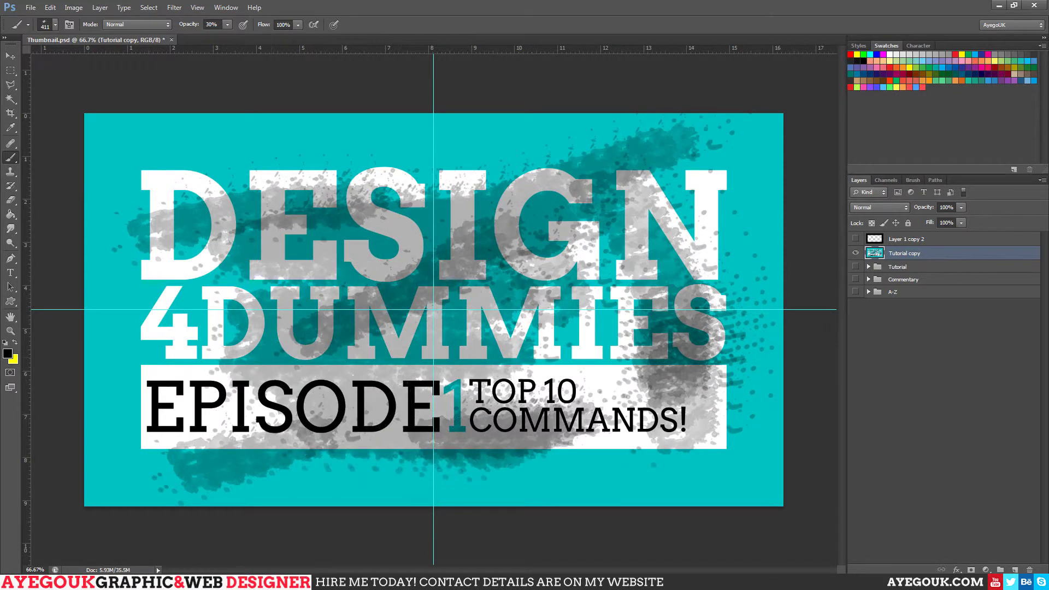
# Undo and redo the last brush stroke repeatedly
pyautogui.hotkey('ctrl', 'z')
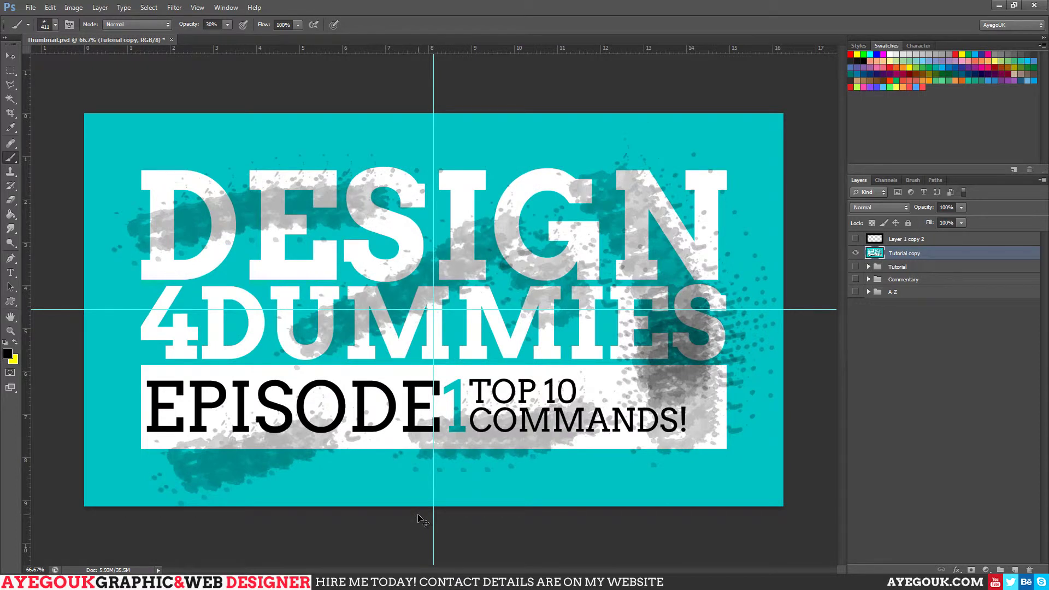
pyautogui.hotkey('ctrl', 'z')
pyautogui.hotkey('ctrl', 'z')
pyautogui.hotkey('ctrl', 'z')
pyautogui.hotkey('ctrl', 'z')
pyautogui.hotkey('ctrl', 'z')
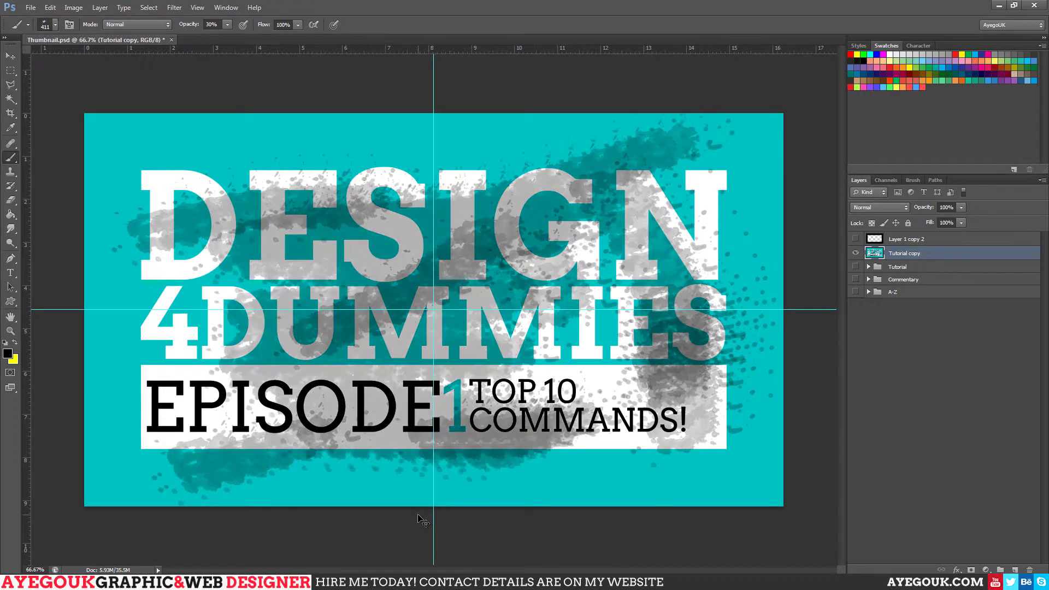
pyautogui.hotkey('ctrl', 'z')
pyautogui.hotkey('ctrl', 'z')
pyautogui.hotkey('ctrl', 'z')
pyautogui.hotkey('ctrl', 'z')
pyautogui.hotkey('ctrl', 'z')
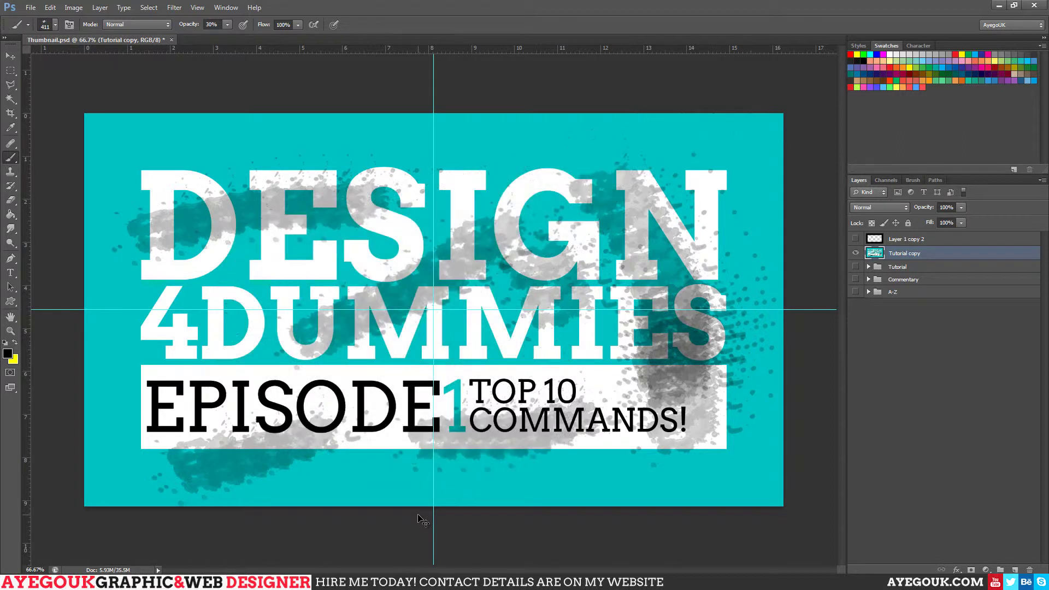
pyautogui.hotkey('ctrl', 'z')
pyautogui.hotkey('ctrl', 'z')
pyautogui.hotkey('ctrl', 'z')
pyautogui.hotkey('ctrl', 'z')
pyautogui.hotkey('ctrl', 'z')
pyautogui.hotkey('ctrl', 'z')
pyautogui.hotkey('ctrl', 'z')
pyautogui.hotkey('ctrl', 'z')
pyautogui.hotkey('ctrl', 'z')
pyautogui.hotkey('ctrl', 'z')
pyautogui.hotkey('ctrl', 'z')
pyautogui.hotkey('ctrl', 'z')
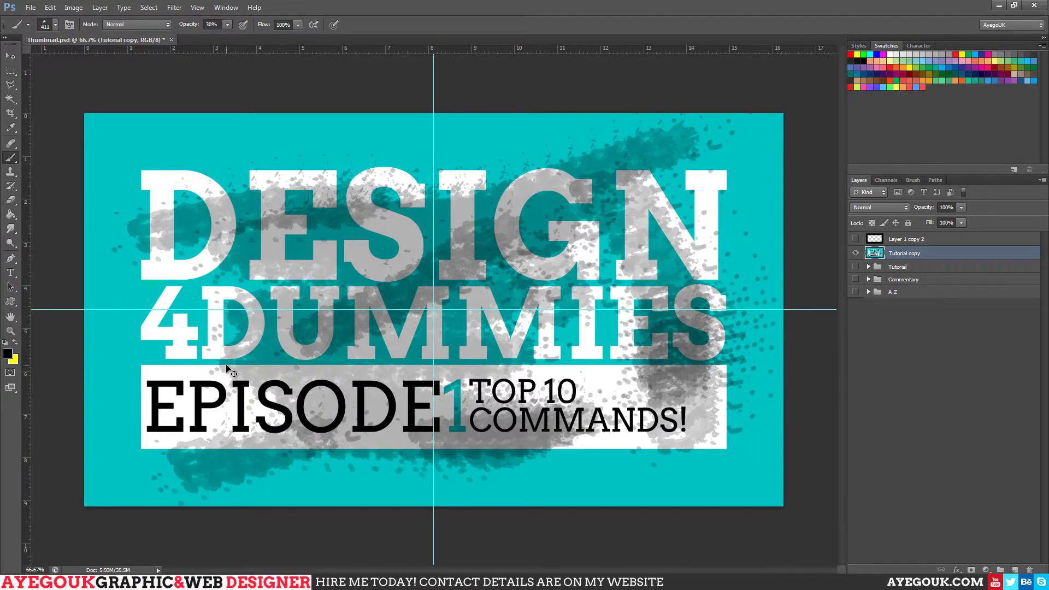
# Step backward through the history until all the brush strokes are removed
pyautogui.hotkey('ctrl', 'alt', 'z')
pyautogui.hotkey('ctrl', 'alt', 'z')
pyautogui.hotkey('ctrl', 'alt', 'z')
pyautogui.hotkey('ctrl', 'alt', 'z')
pyautogui.hotkey('ctrl', 'alt', 'z')
pyautogui.hotkey('ctrl', 'alt', 'z')
pyautogui.hotkey('ctrl', 'alt', 'z')
pyautogui.hotkey('ctrl', 'alt', 'z')
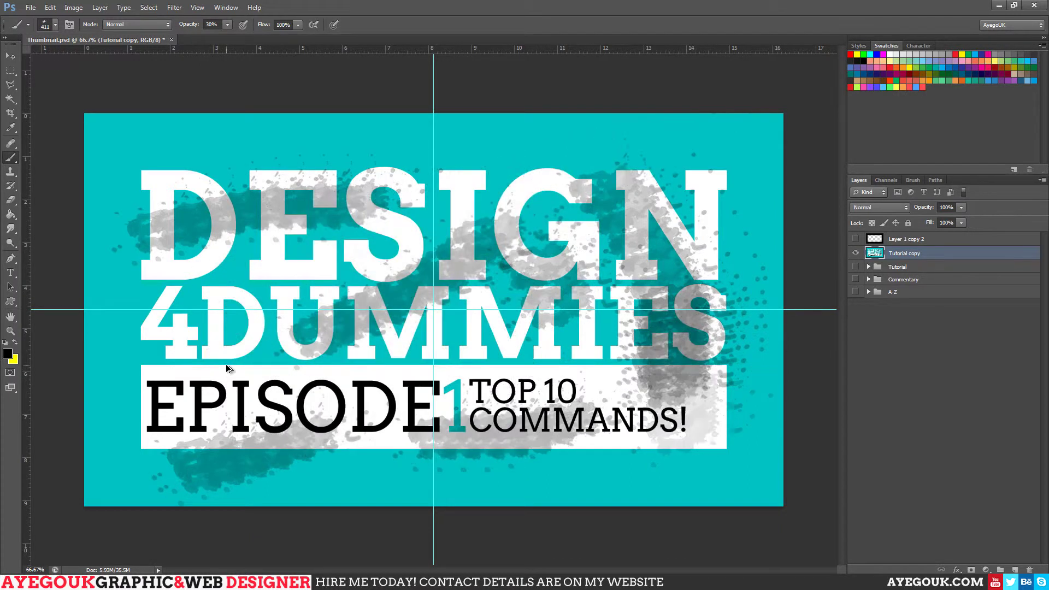
pyautogui.hotkey('ctrl', 'alt', 'z')
pyautogui.hotkey('ctrl', 'alt', 'z')
pyautogui.hotkey('ctrl', 'alt', 'z')
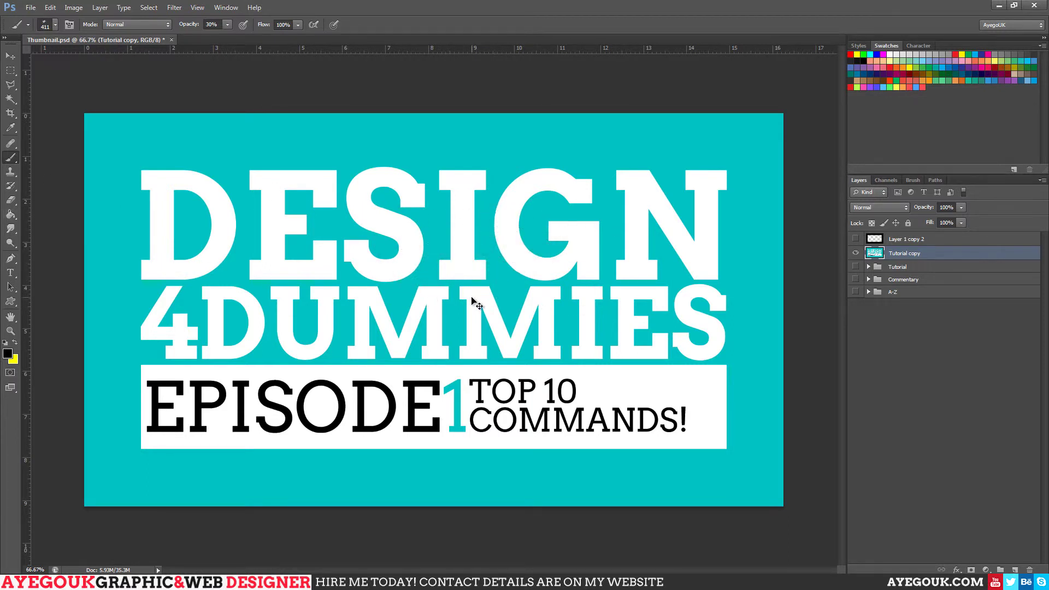
# Inspect the DESIGN 4DUMMIES artwork at various magnifications by zooming out and in, up to 400%
pyautogui.press('m')
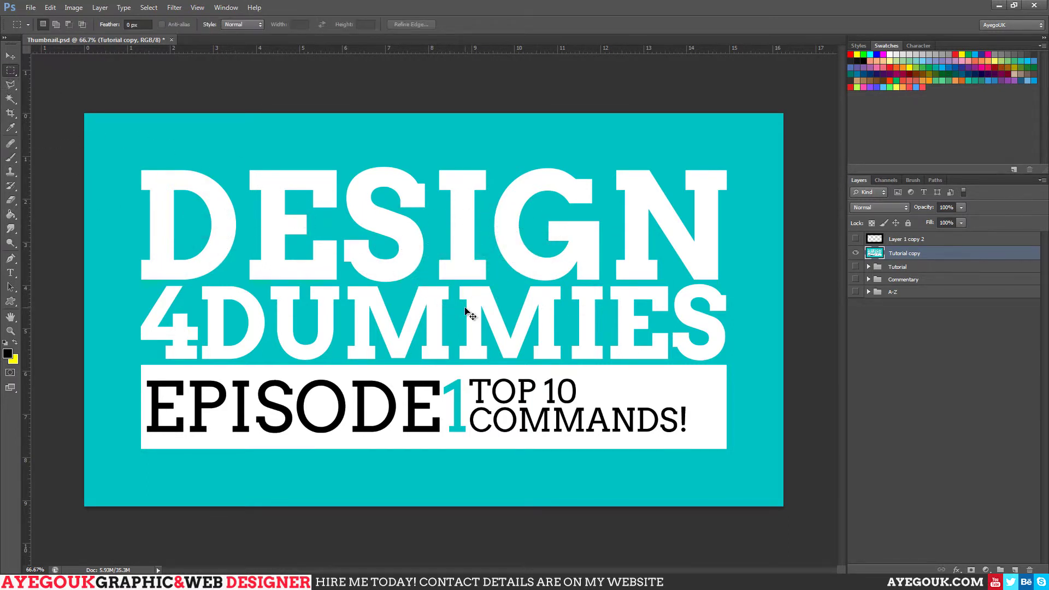
pyautogui.scroll(-1, 466, 311)
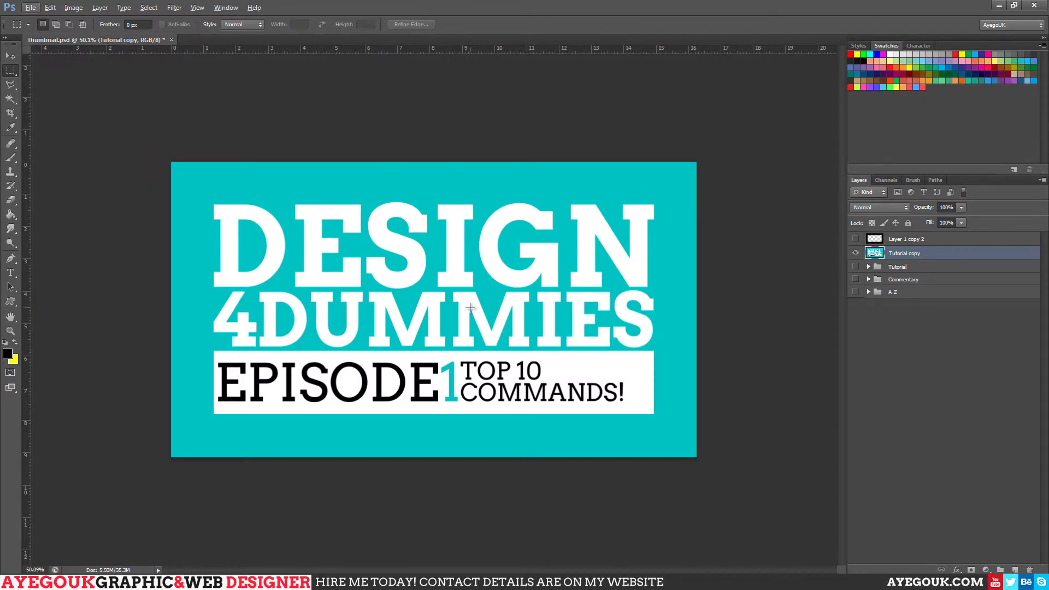
pyautogui.scroll(-1, 470, 308)
pyautogui.scroll(3, 470, 307)
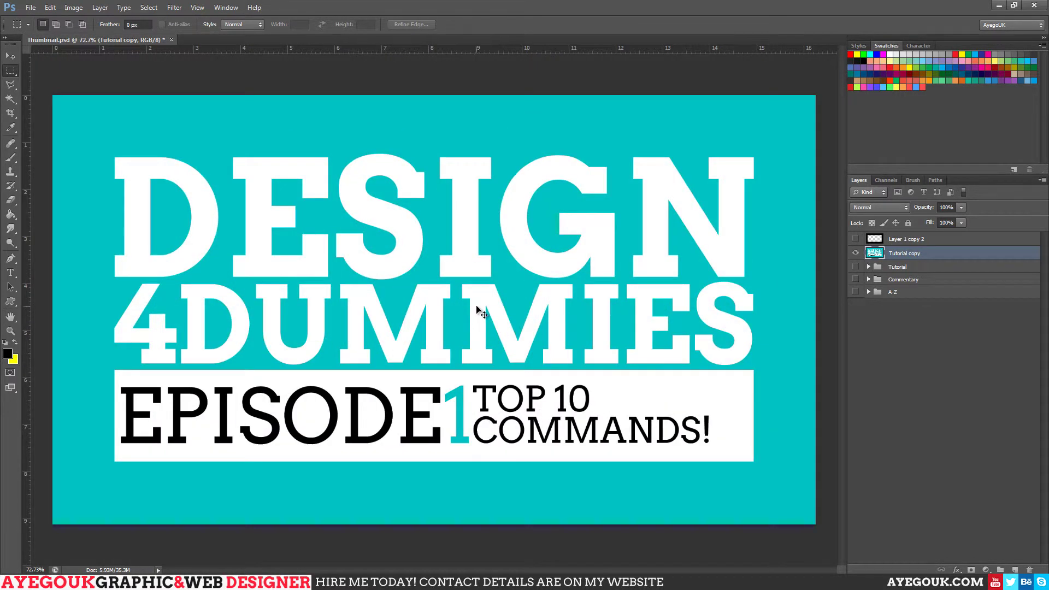
pyautogui.scroll(1, 478, 311)
pyautogui.scroll(-2, 479, 310)
pyautogui.scroll(2, 479, 311)
pyautogui.scroll(-3, 479, 311)
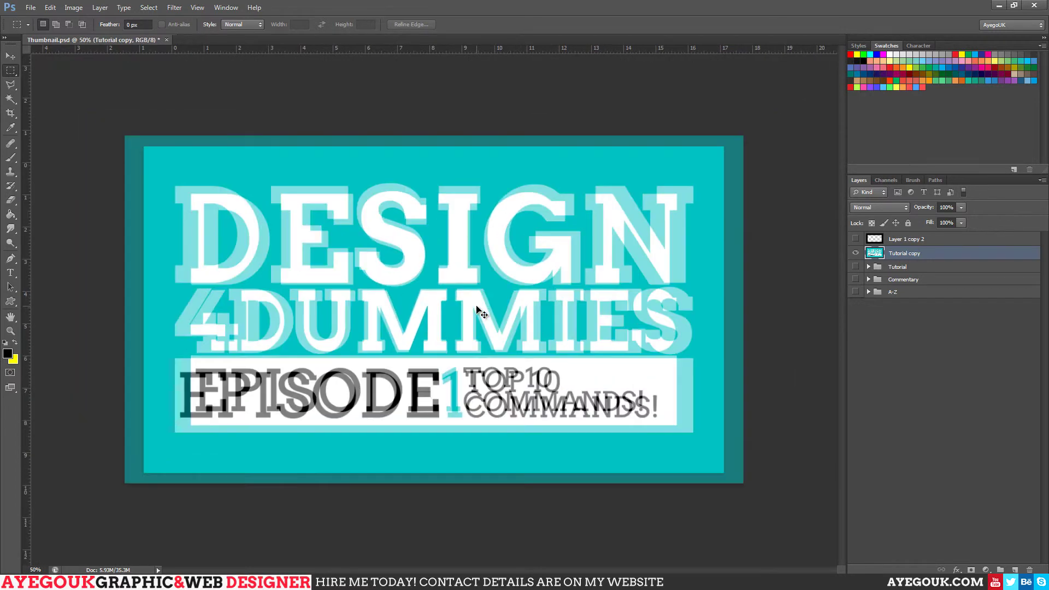
pyautogui.scroll(2, 479, 311)
pyautogui.scroll(-6, 477, 309)
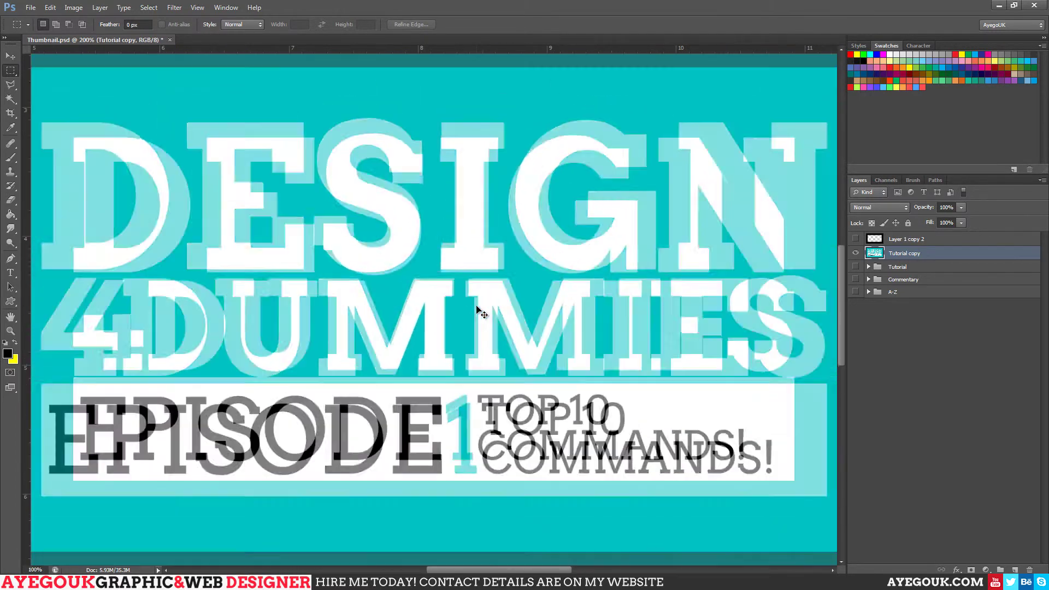
pyautogui.scroll(8, 477, 309)
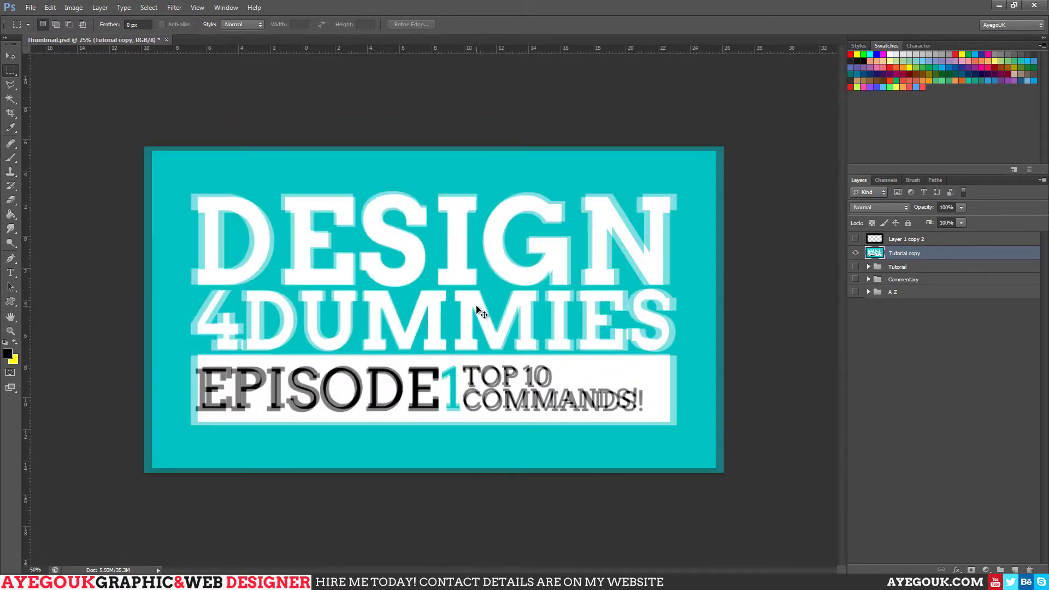
pyautogui.scroll(-4, 476, 306)
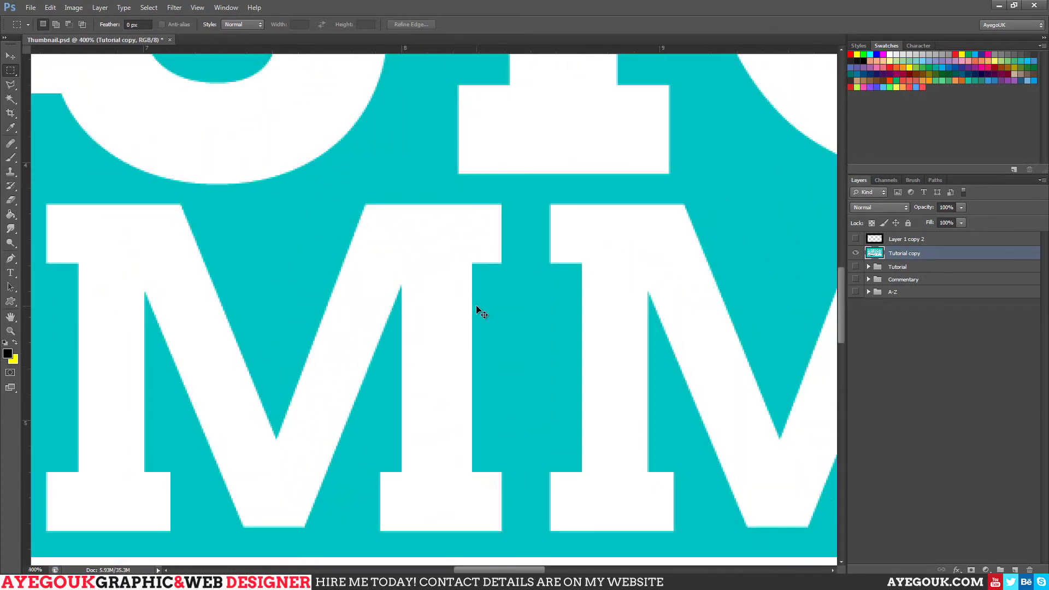
# Examine the whole thumbnail design and its lettering at reduced and enlarged magnifications, ending at 100%
pyautogui.scroll(-3, 478, 305)
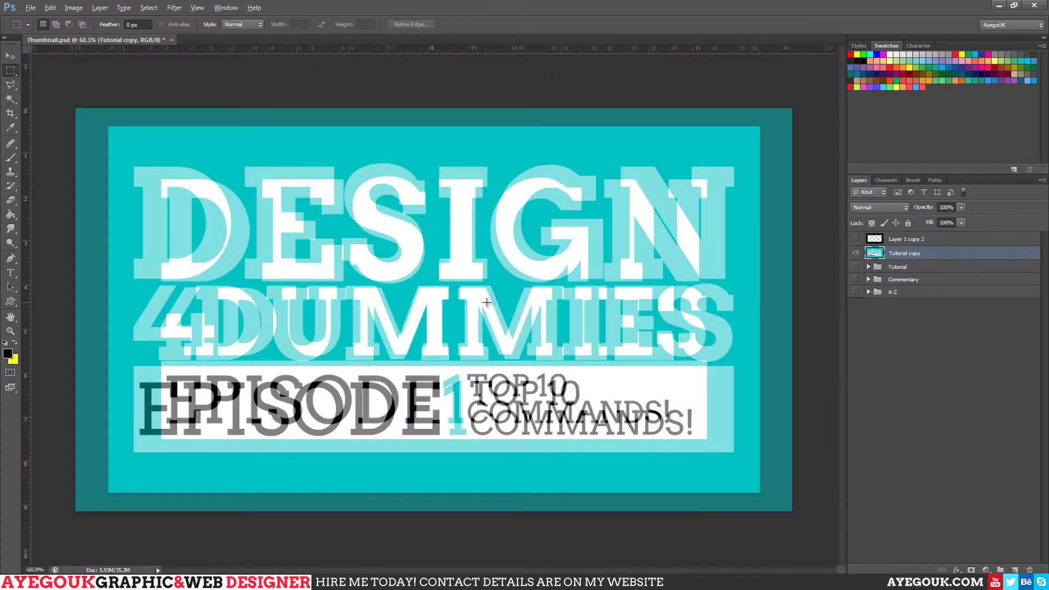
pyautogui.scroll(4, 494, 288)
pyautogui.scroll(-6, 494, 289)
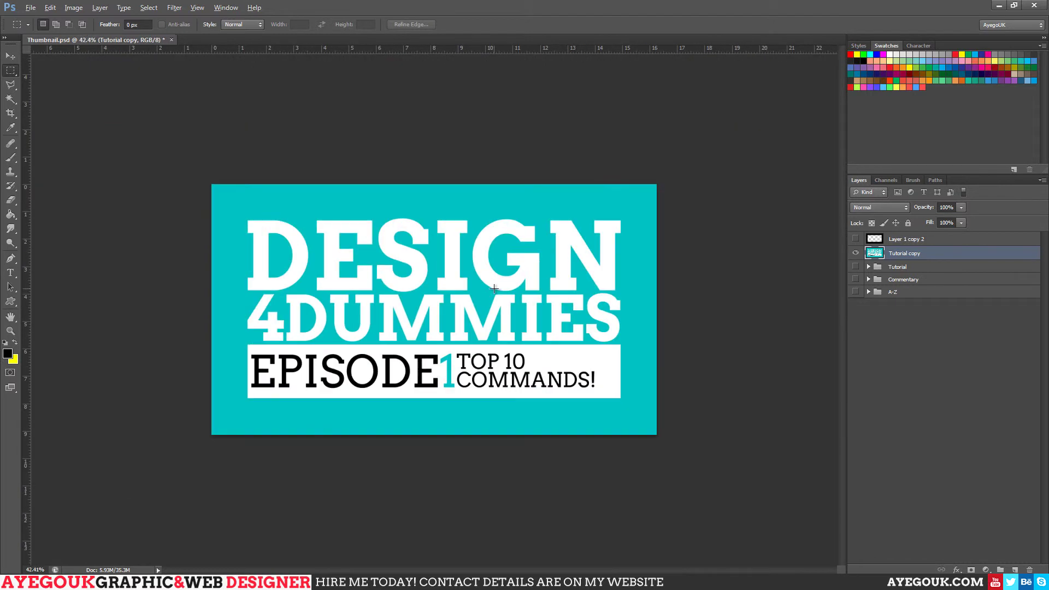
pyautogui.scroll(4, 494, 291)
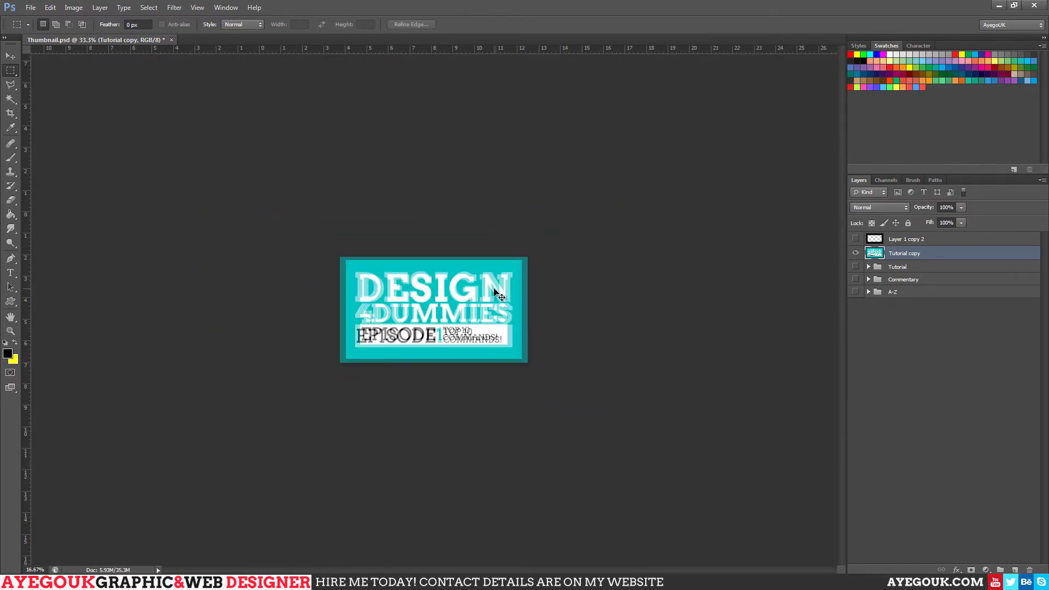
pyautogui.scroll(-4, 495, 291)
pyautogui.scroll(4, 495, 291)
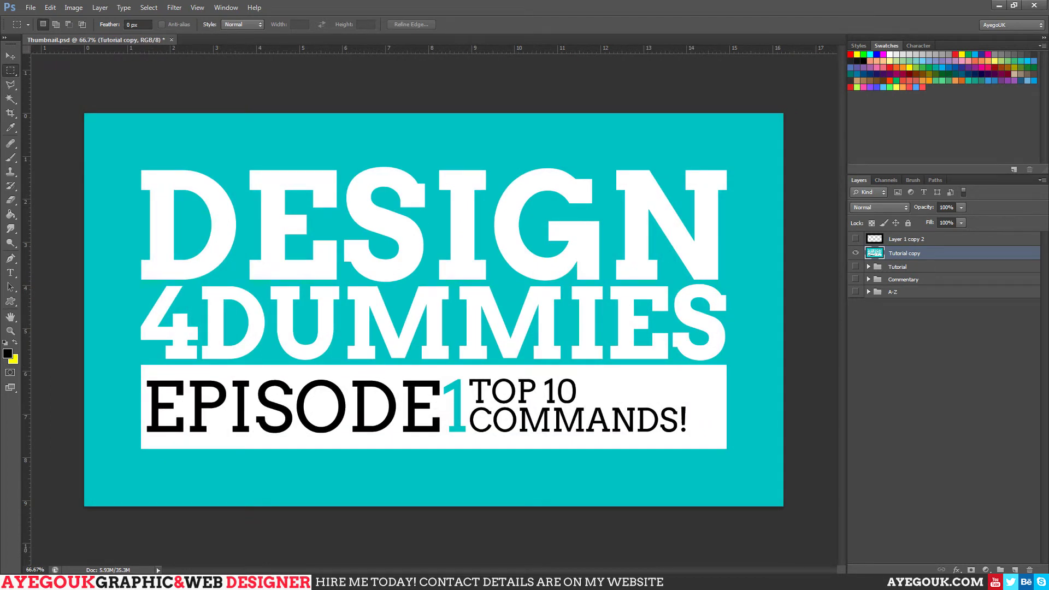
pyautogui.scroll(-1, 520, 257)
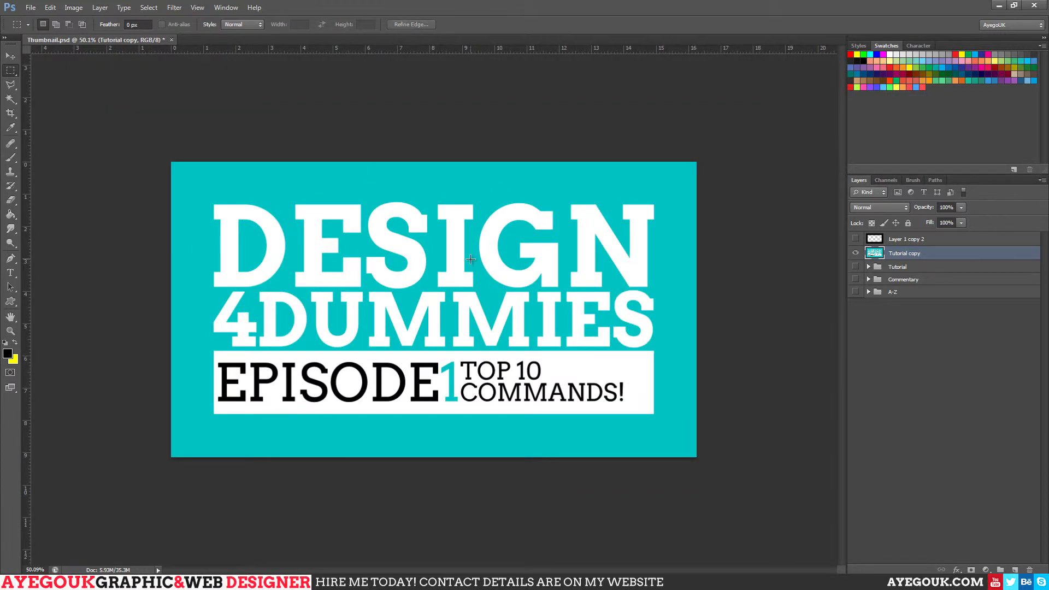
pyautogui.scroll(2, 471, 261)
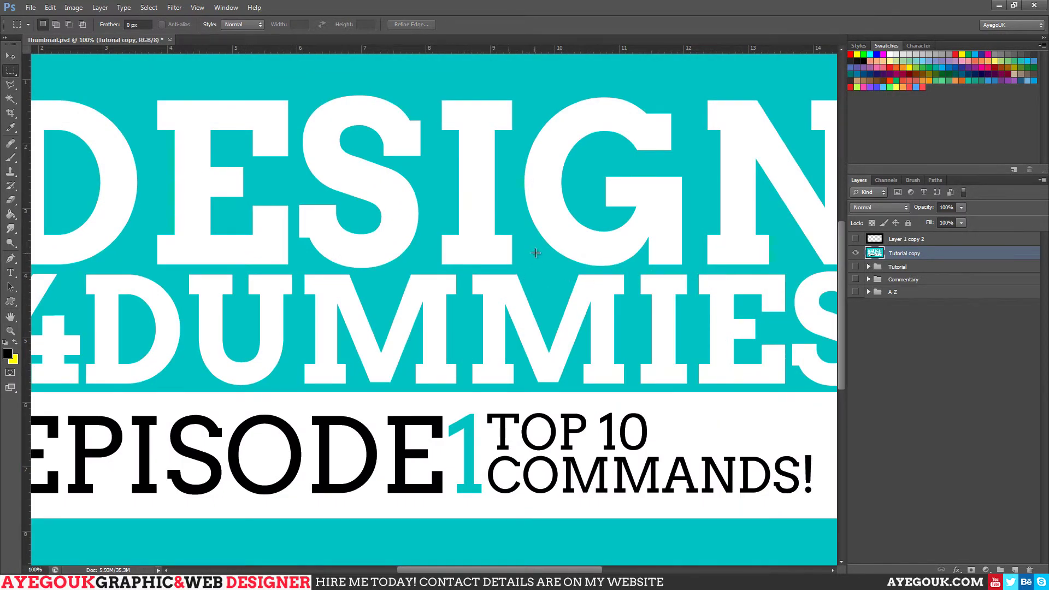
# Hide and restore the interface panels repeatedly, viewing the whole artwork without panels before bringing them back
pyautogui.press('Tab')
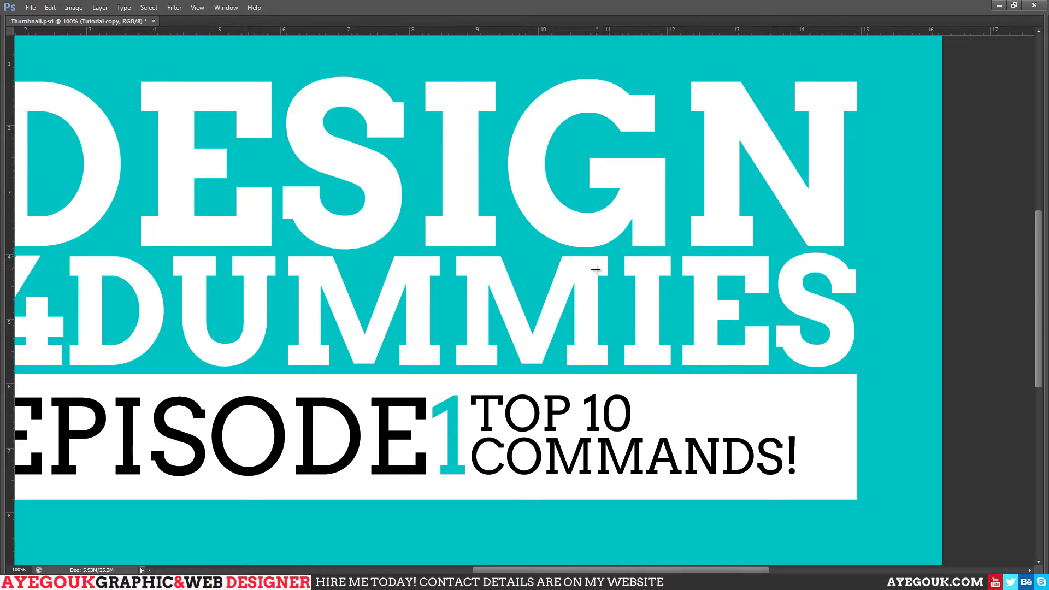
pyautogui.press('Tab')
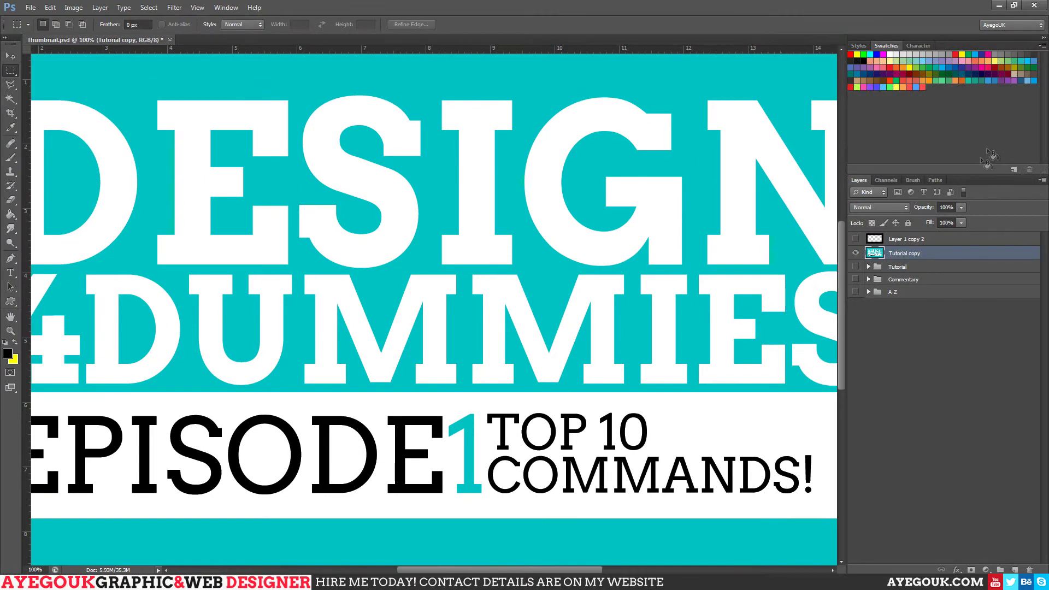
pyautogui.press('Tab')
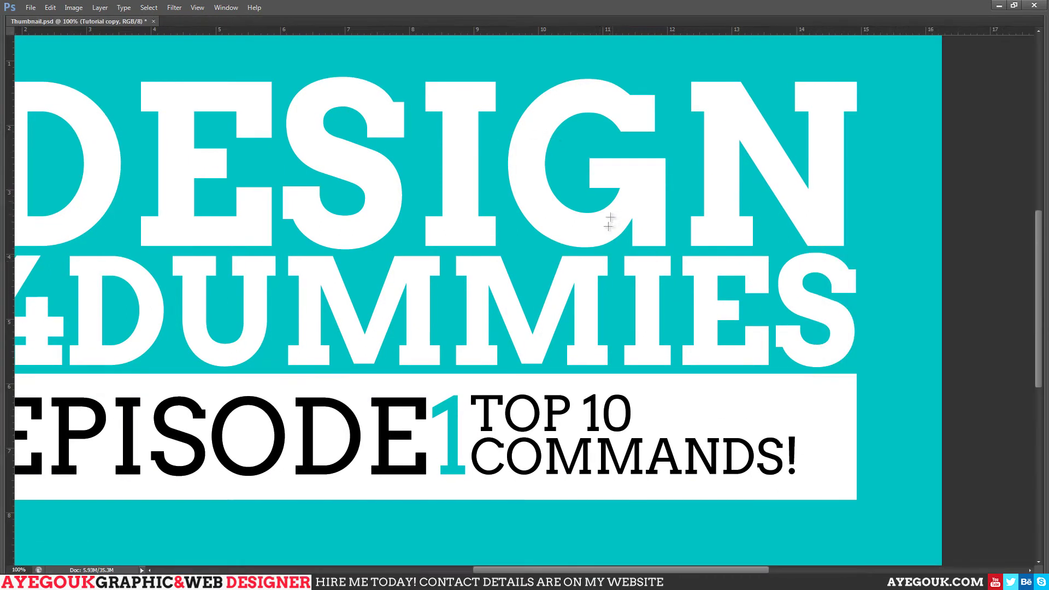
pyautogui.hotkey('ctrl', '0')
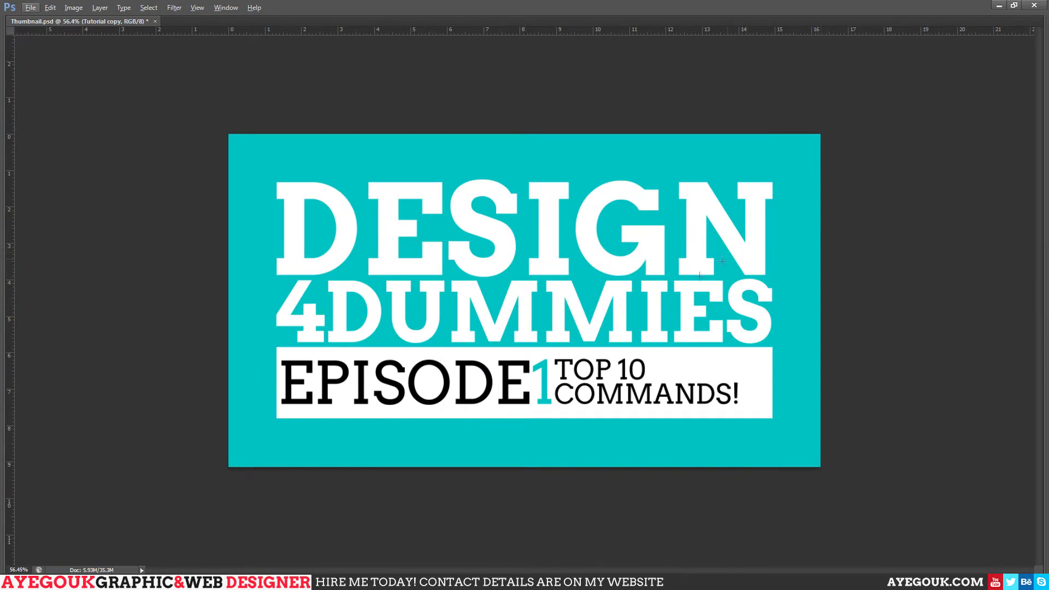
pyautogui.scroll(2, 370, 326)
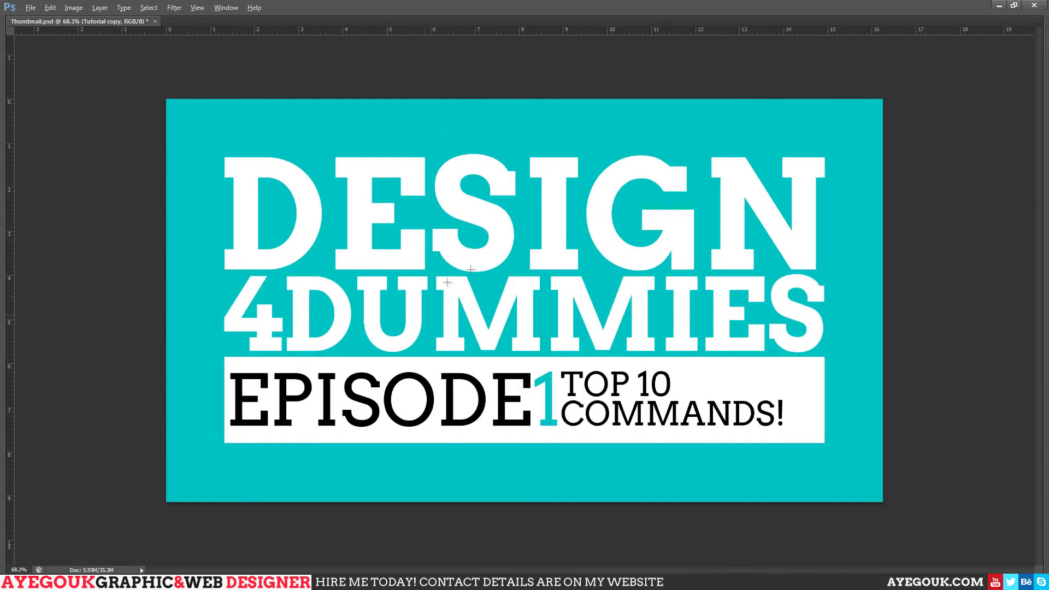
pyautogui.press('alt')
pyautogui.scroll(-2, 593, 408)
pyautogui.press('Tab')
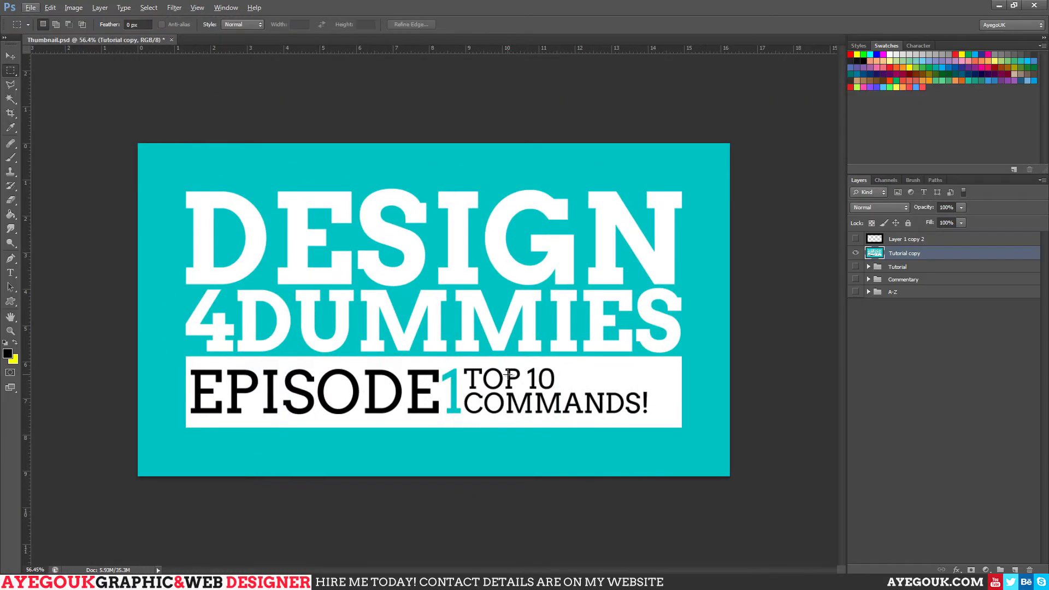
# Create a new empty layer above the Tutorial copy layer, and toggle the Tutorial copy layer's visibility off and on
pyautogui.press('alt')
pyautogui.click(1014, 570)
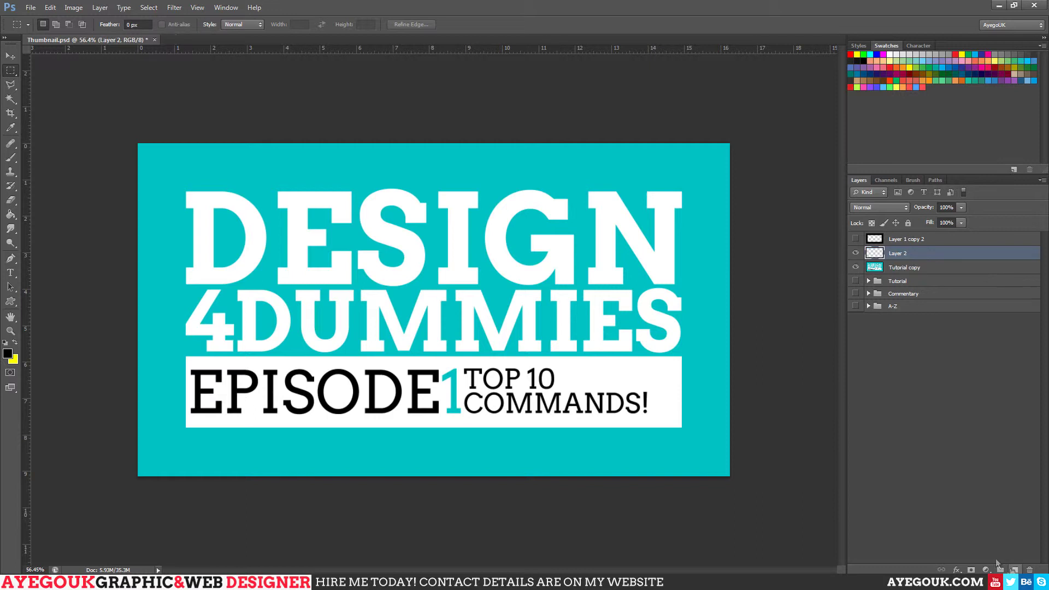
pyautogui.click(856, 267)
pyautogui.click(856, 267)
pyautogui.scroll(1, 488, 299)
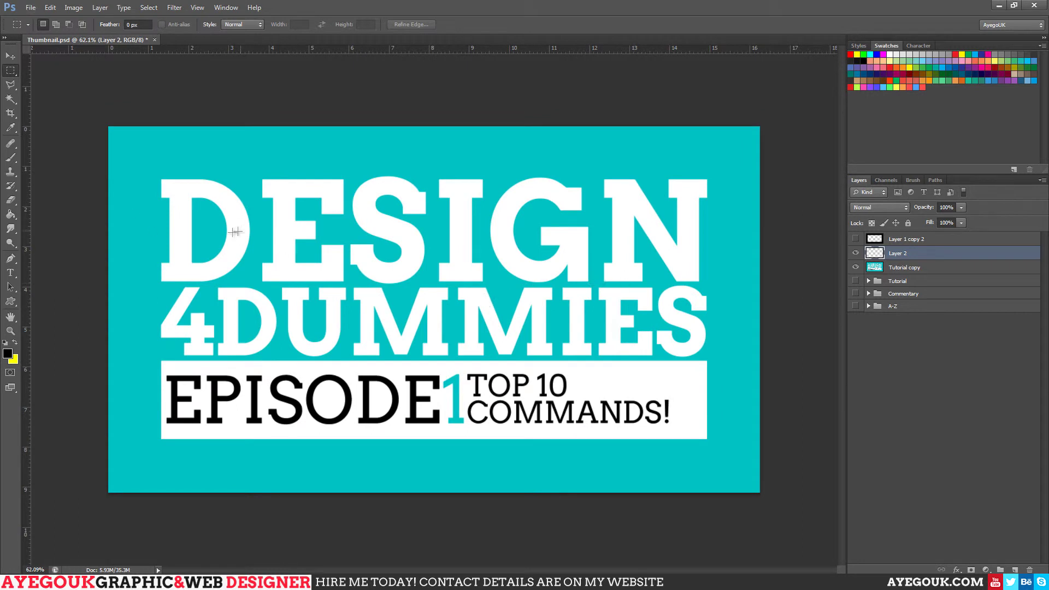
# Fill the new layer with the black foreground colour using the Paint Bucket, and undo the fill
pyautogui.click(11, 214)
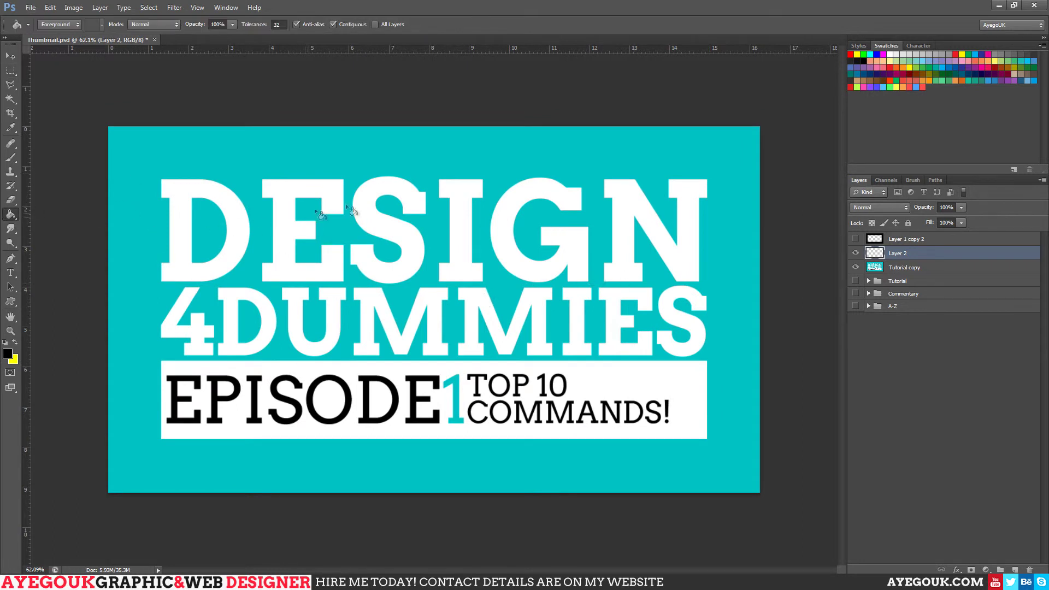
pyautogui.click(568, 212)
pyautogui.hotkey('ctrl', 'z')
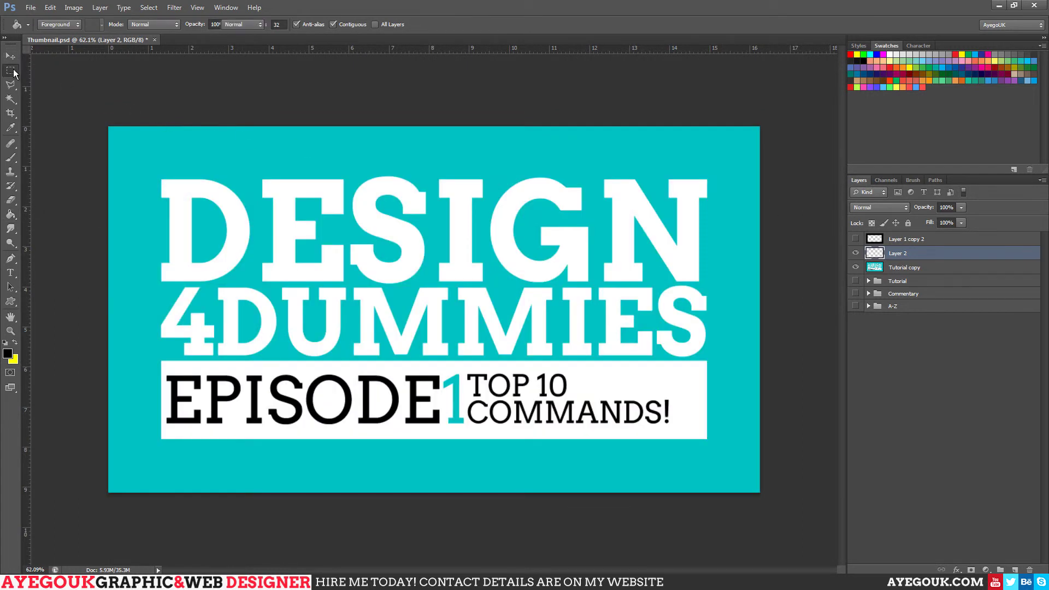
# Make a rectangular marquee selection over the first letters of DESIGN, and deselect it
pyautogui.click(10, 71)
pyautogui.moveTo(152, 209); pyautogui.dragTo(404, 224)
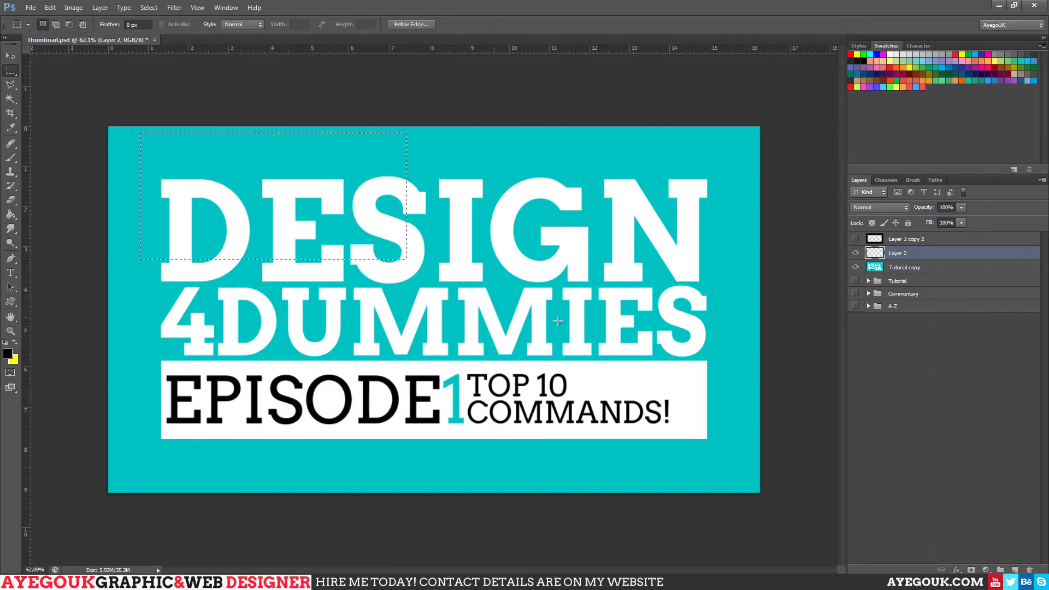
pyautogui.click(558, 318)
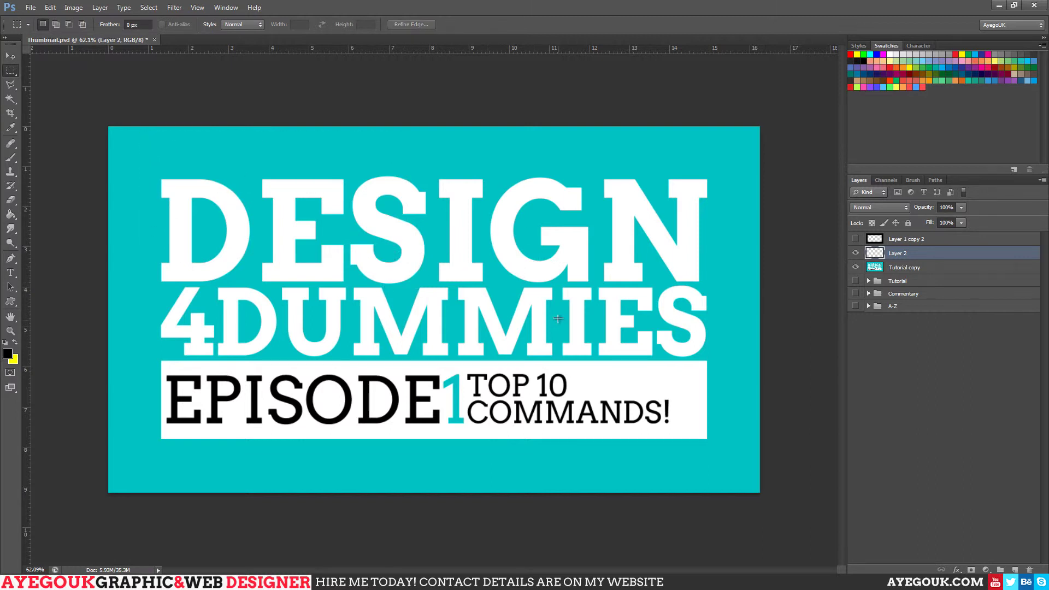
# Set the background colour to a bright magenta with a hue of 305°
pyautogui.click(13, 360)
pyautogui.click(426, 218)
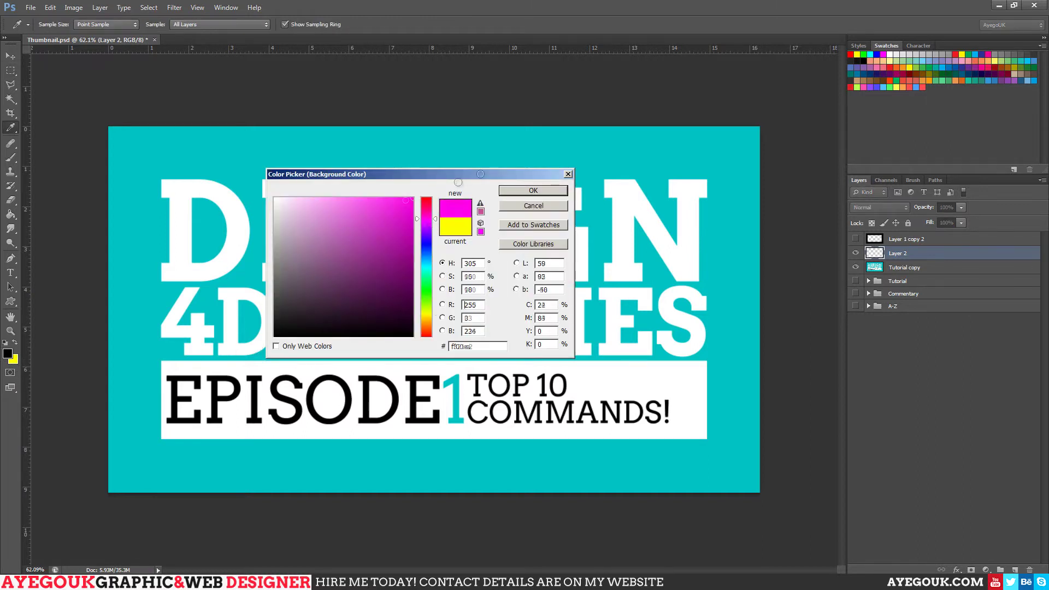
pyautogui.click(533, 190)
# Select a wide rectangle over the middle of the DESIGN 4DUMMIES text, fill it with the magenta background colour, and deselect
pyautogui.press('m')
pyautogui.moveTo(232, 209); pyautogui.dragTo(616, 361)
pyautogui.hotkey('ctrl', 'BackSpace')
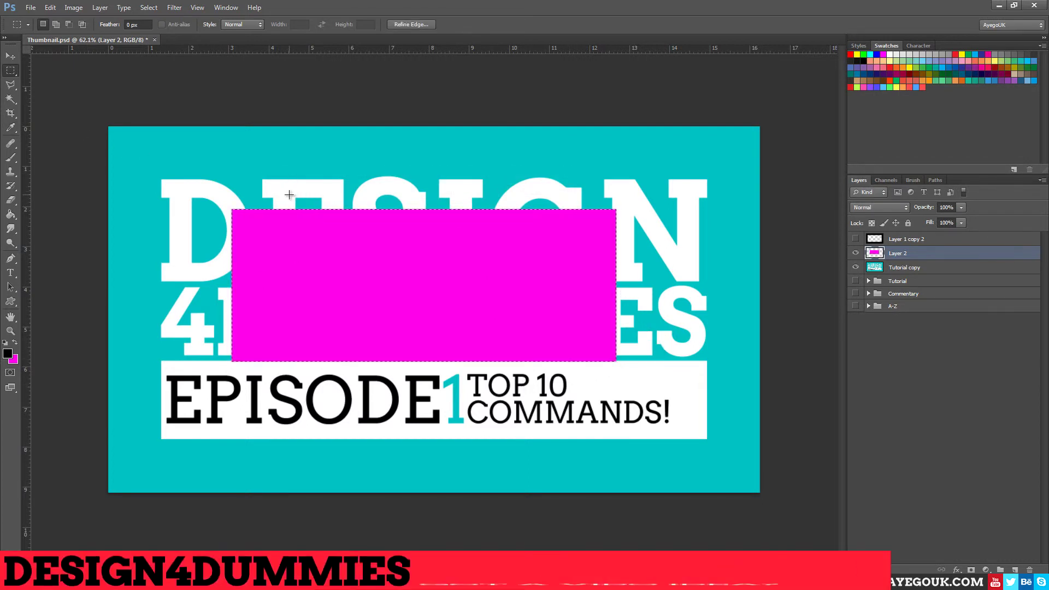
pyautogui.hotkey('ctrl', 'd')
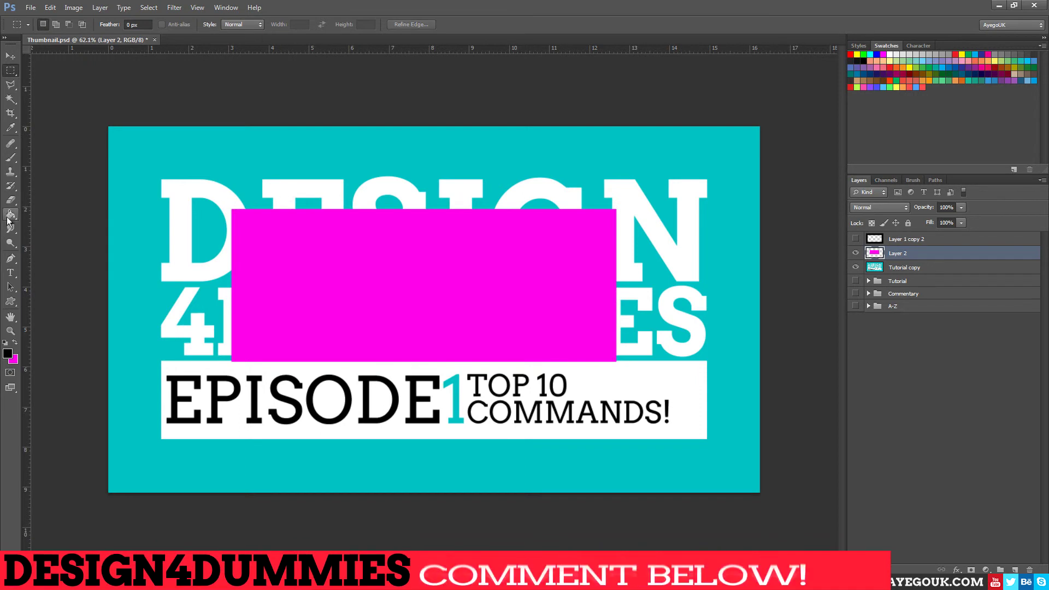